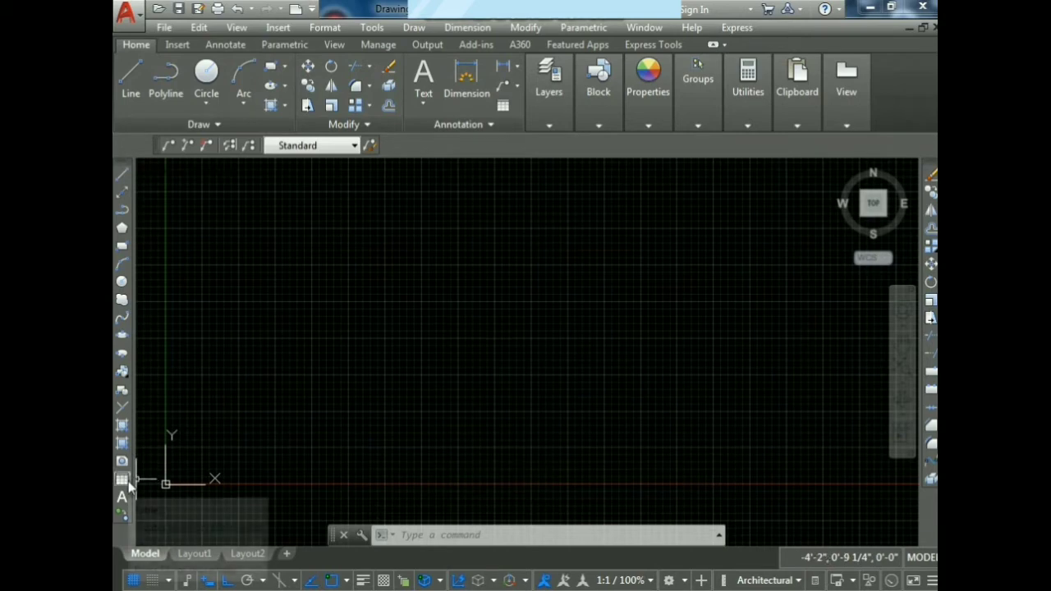
Start an empty Standard-style table with 4 columns and set its data rows to 3, keeping Title as the first row style
left_click(428, 536)
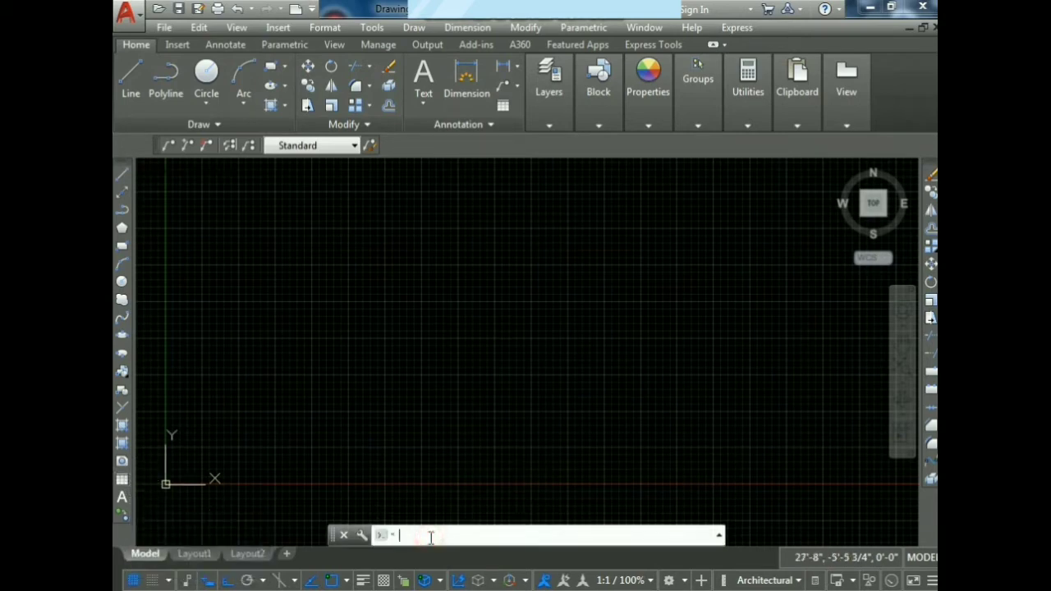
type("TABLE")
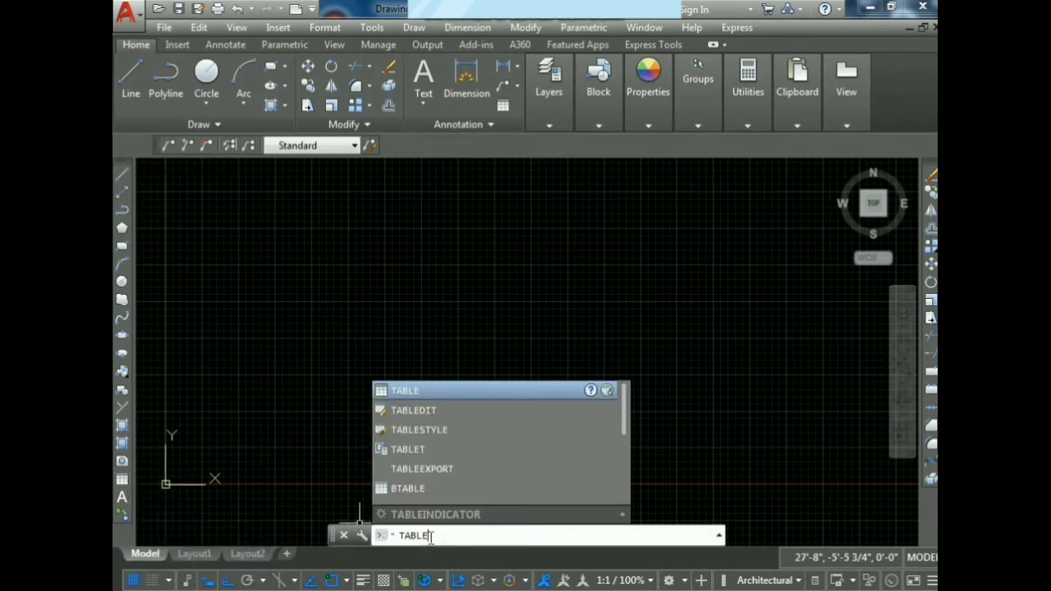
key("Return")
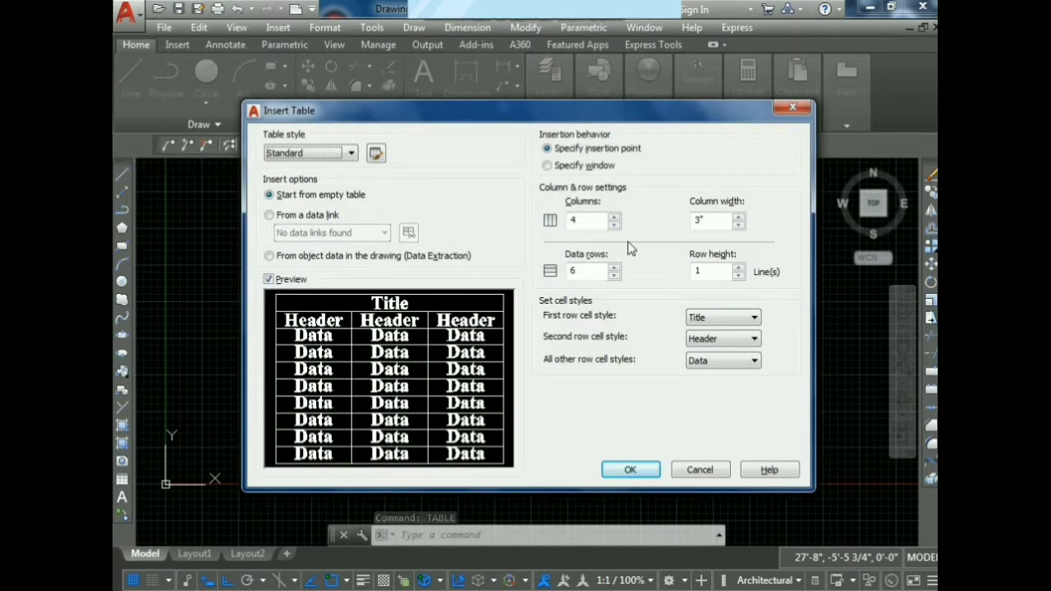
left_click(614, 276)
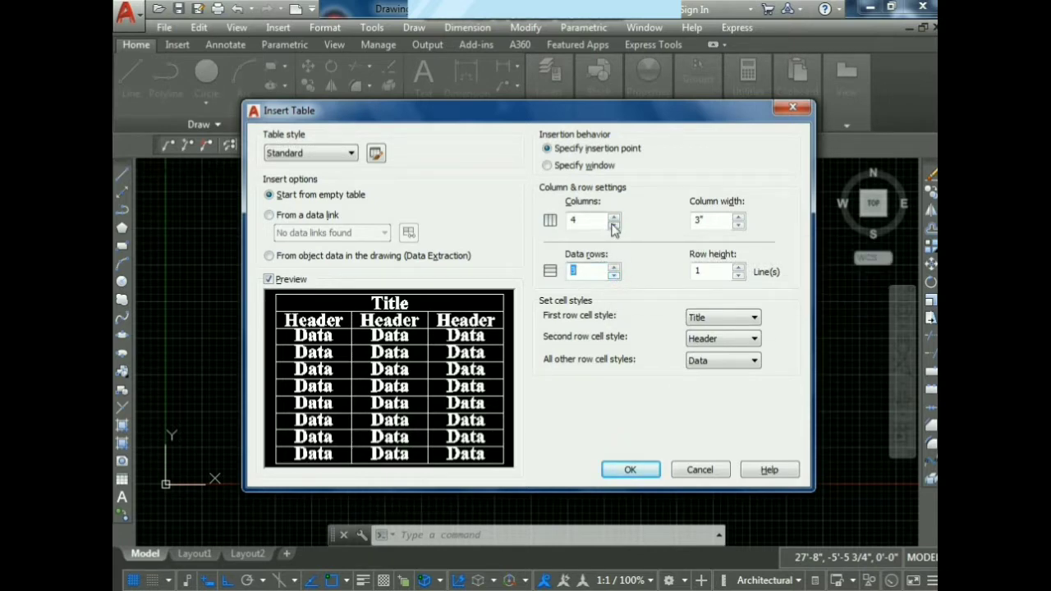
left_click(595, 274)
left_click(694, 320)
left_click(696, 329)
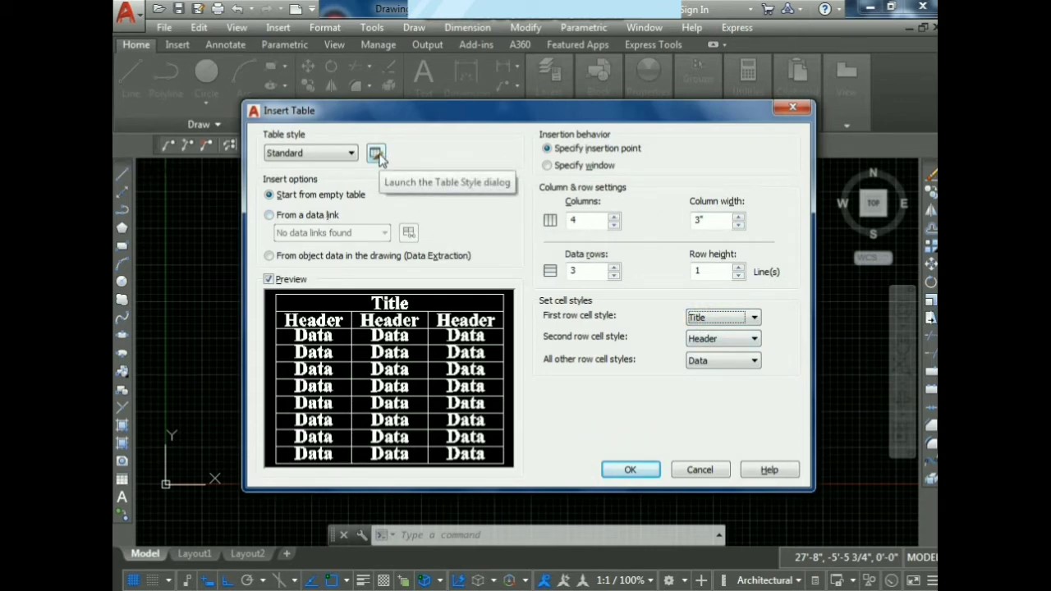
Place the table in the upper middle of the drawing area, leaving its cells empty
left_click(609, 473)
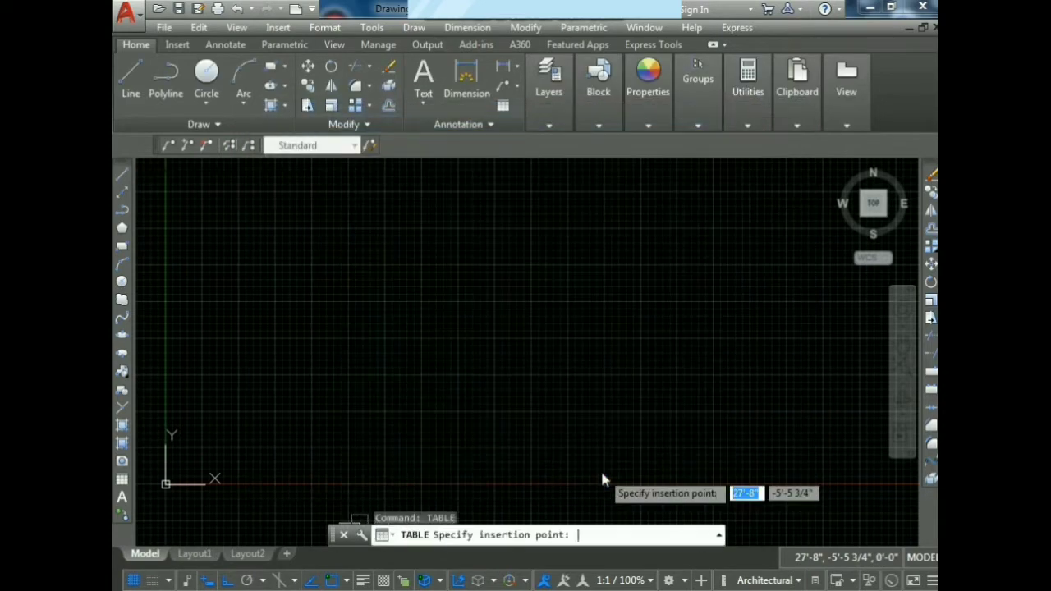
left_click(419, 278)
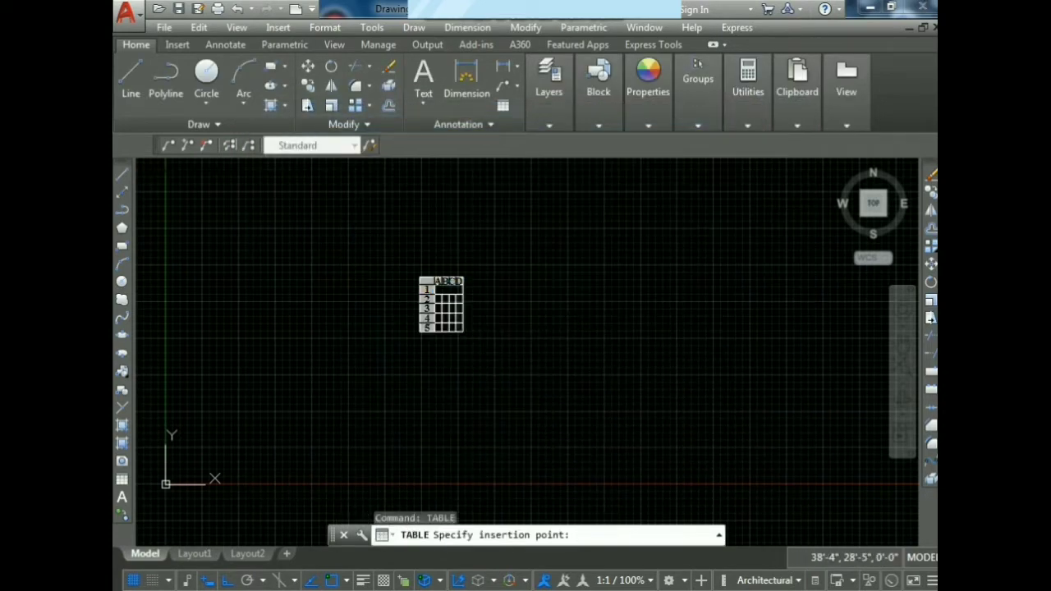
key("Escape")
key("Escape")
key("Escape")
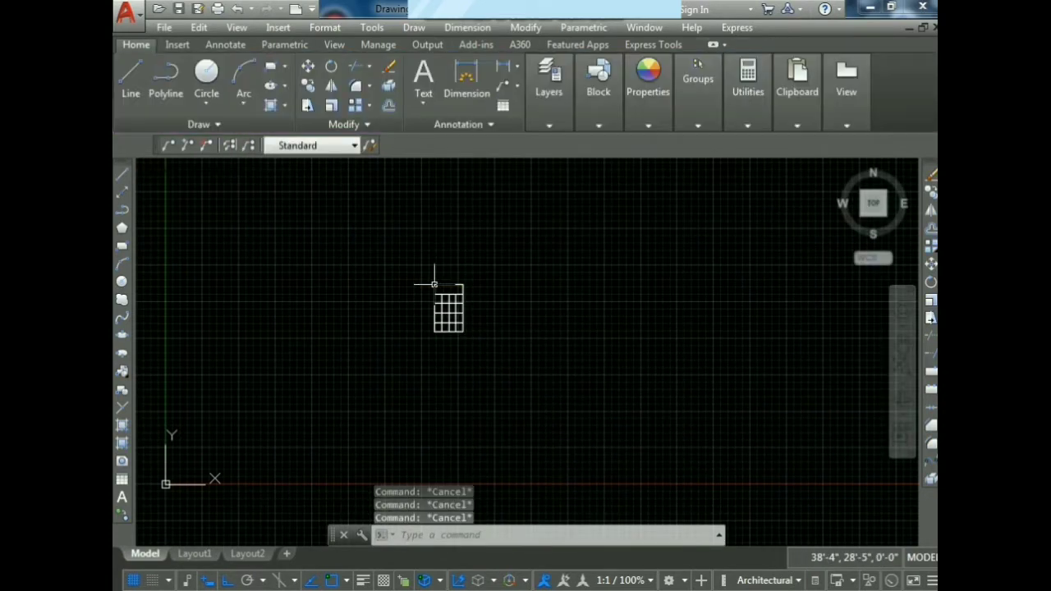
scroll(436, 312, "up", 3)
scroll(481, 260, "up", 2)
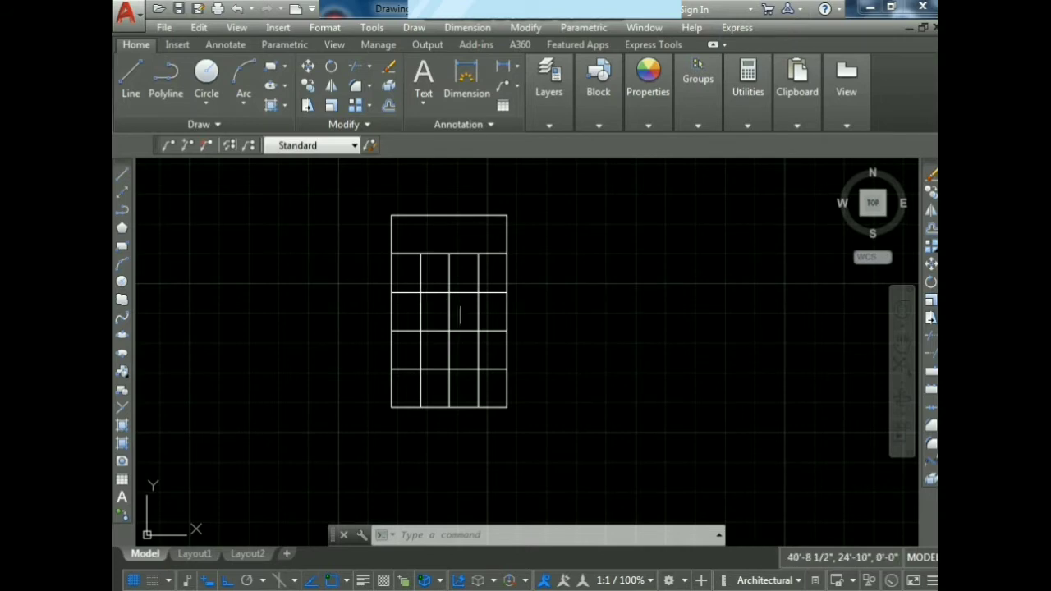
Open the Standard table style for modification and pick the inserted table as its starting table
left_click(345, 29)
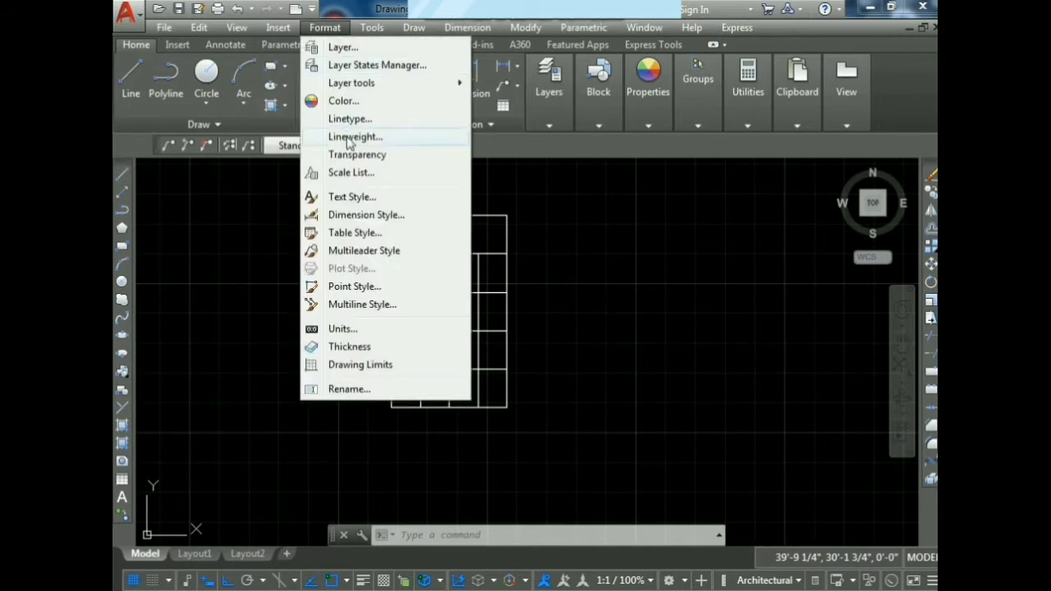
left_click(366, 234)
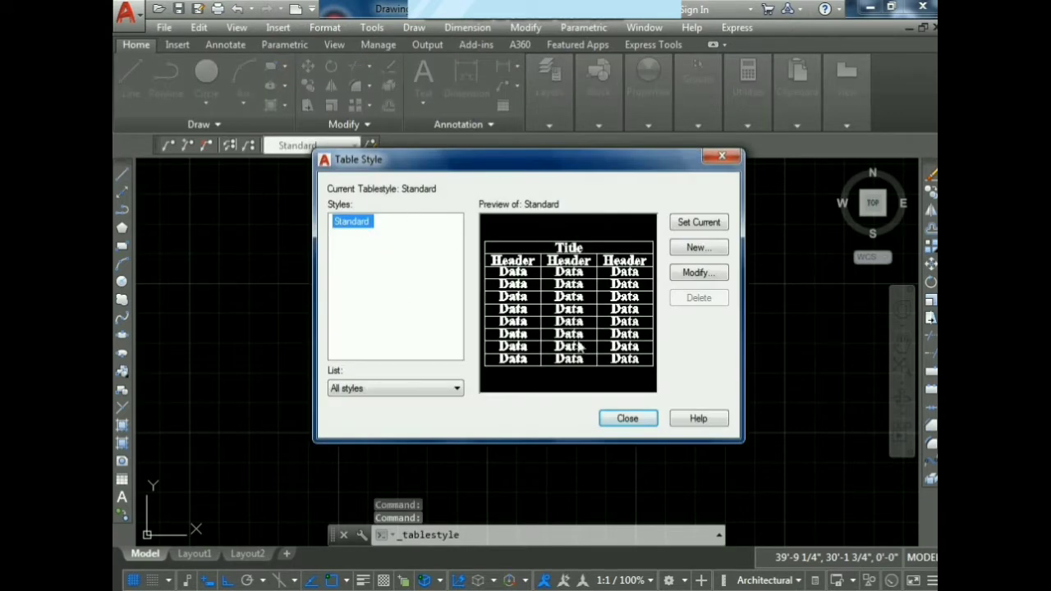
left_click(700, 273)
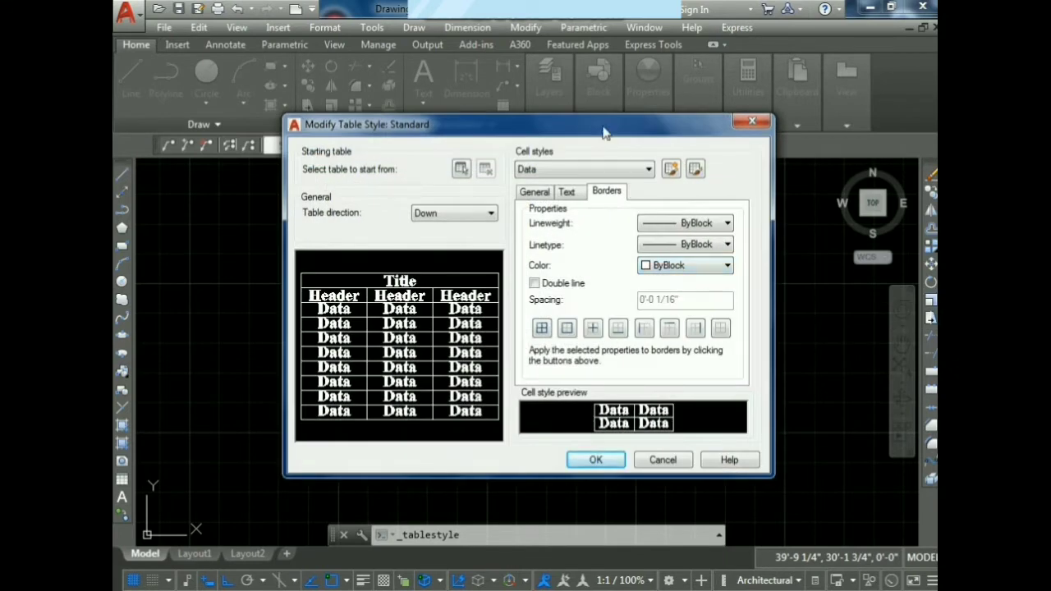
left_click_drag(604, 131, 513, 380)
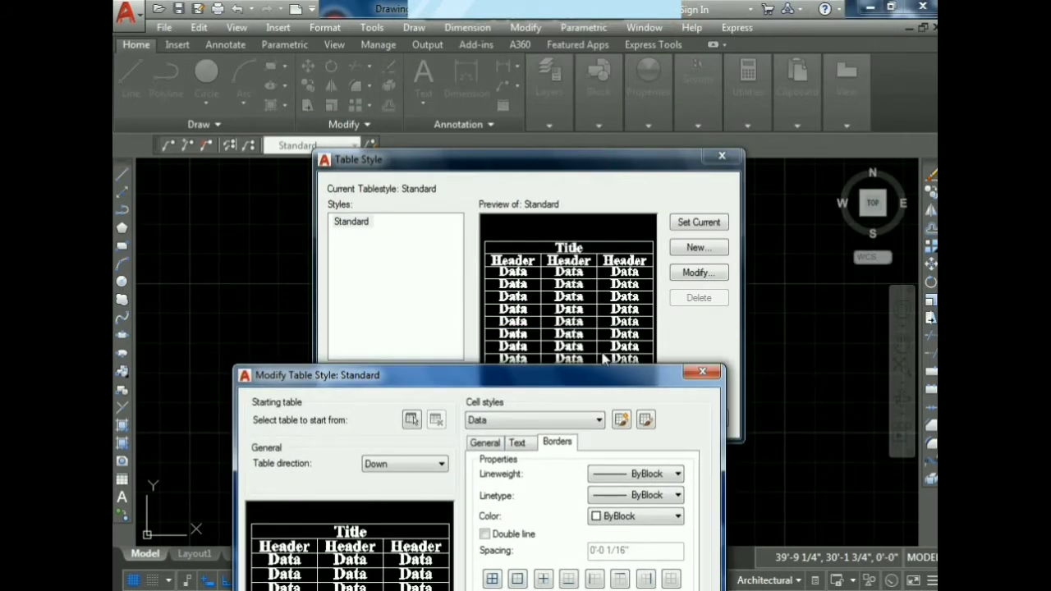
left_click_drag(593, 383, 696, 107)
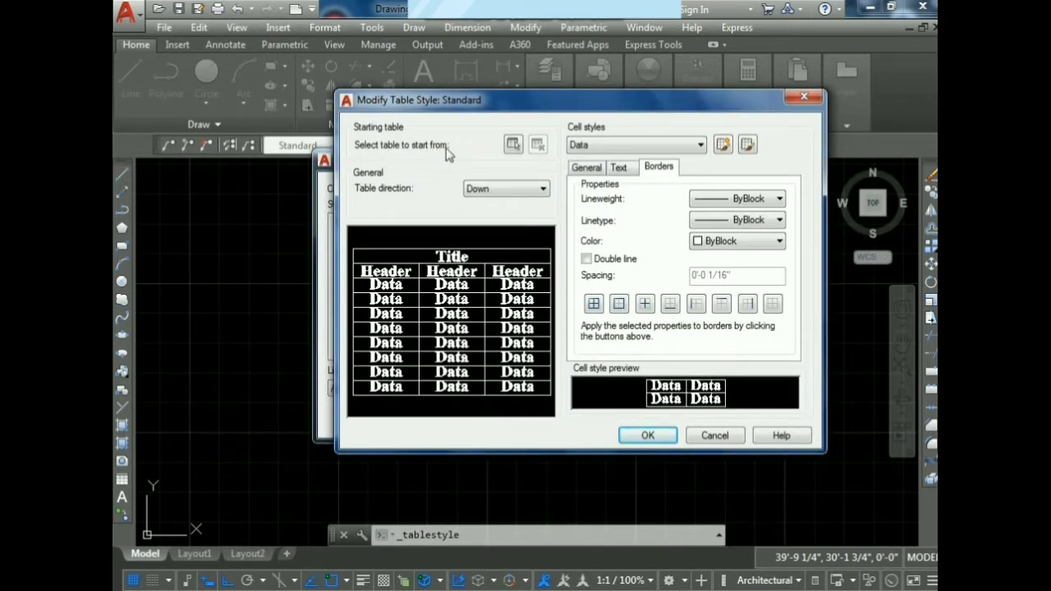
left_click(513, 145)
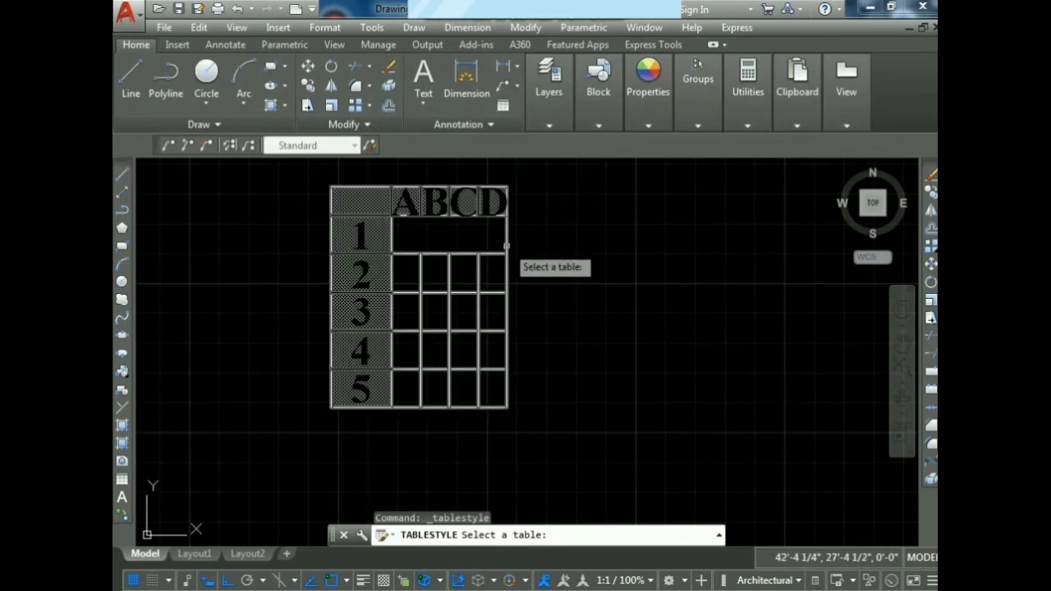
left_click(506, 246)
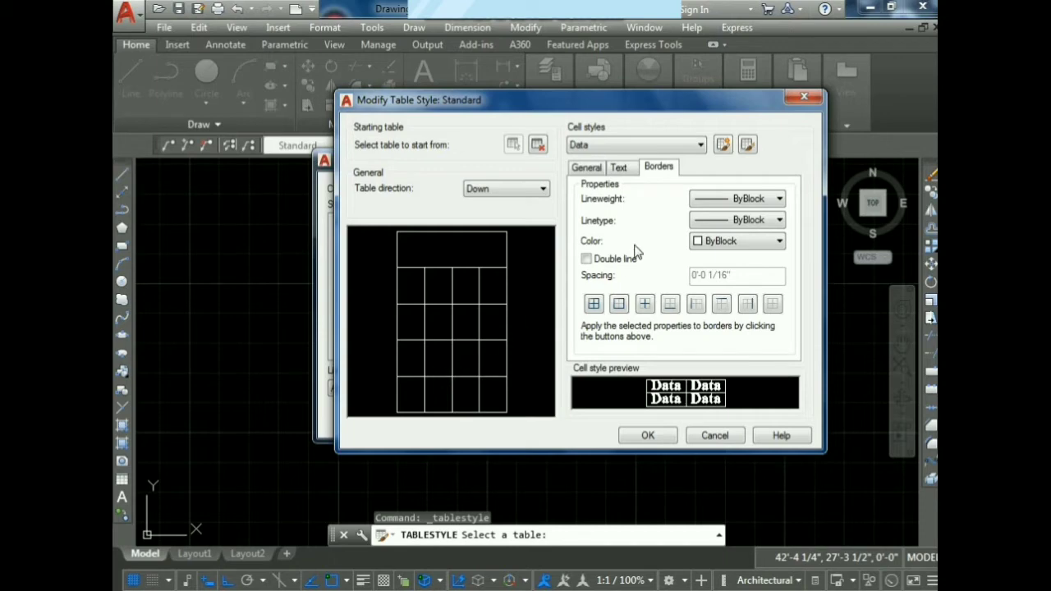
Set the Data cell style's border lineweight to ByLayer and look at the other loaded linetypes
left_click(722, 201)
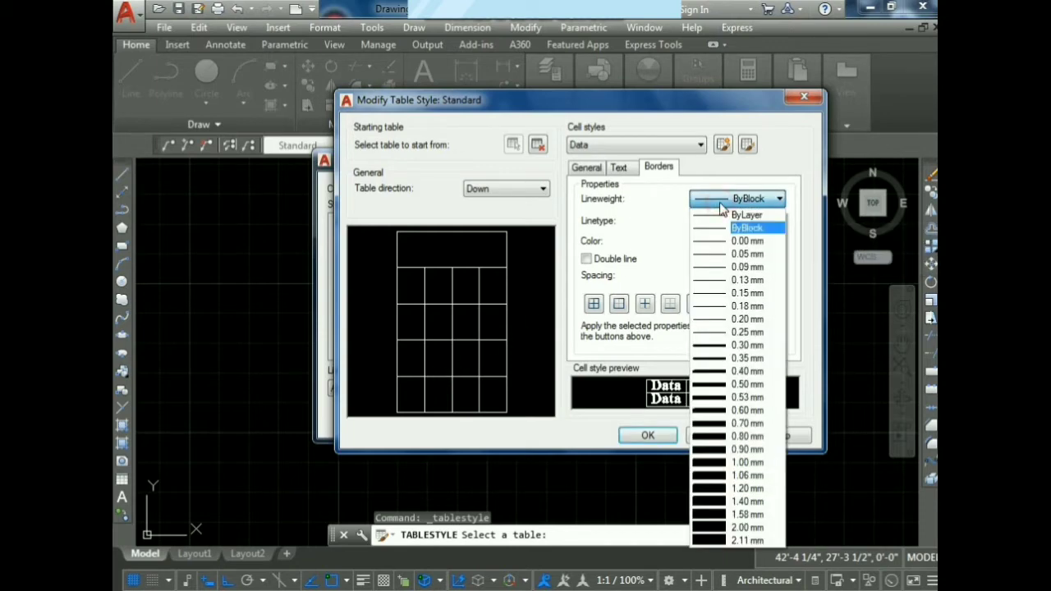
left_click(722, 424)
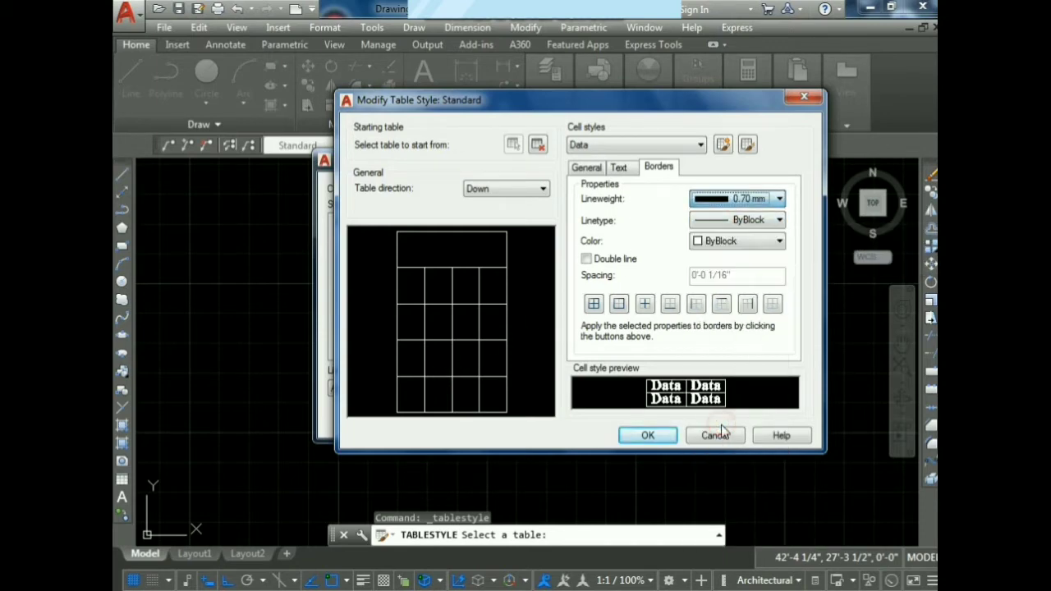
left_click(775, 204)
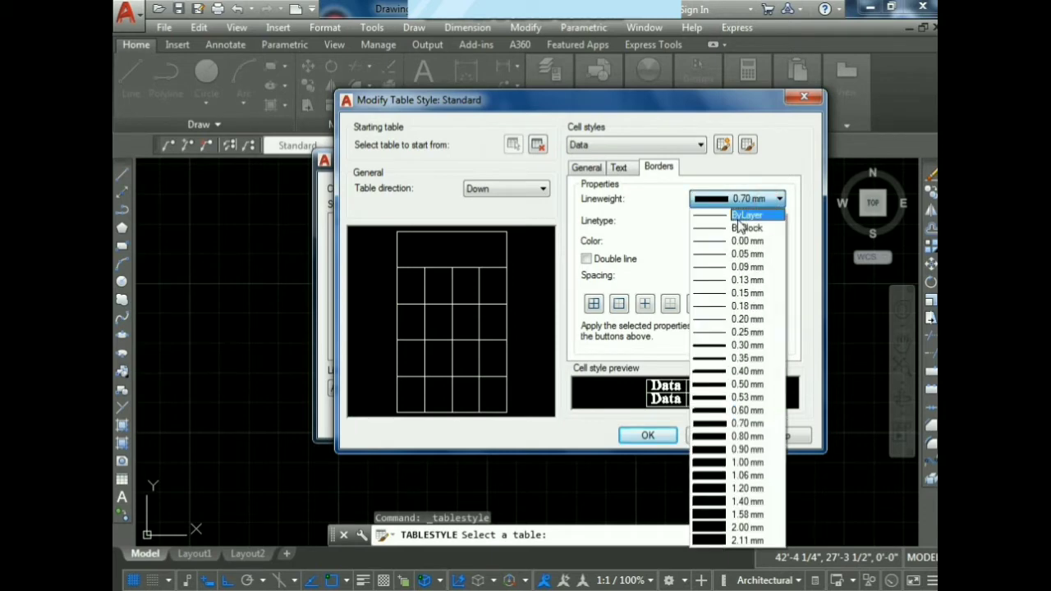
left_click(739, 215)
left_click(737, 220)
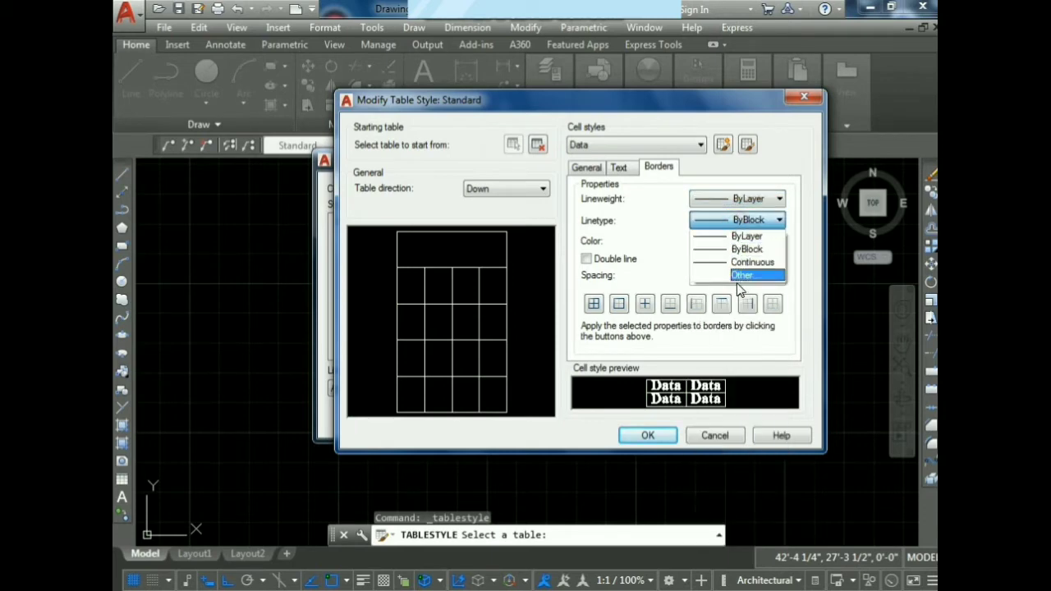
left_click(739, 275)
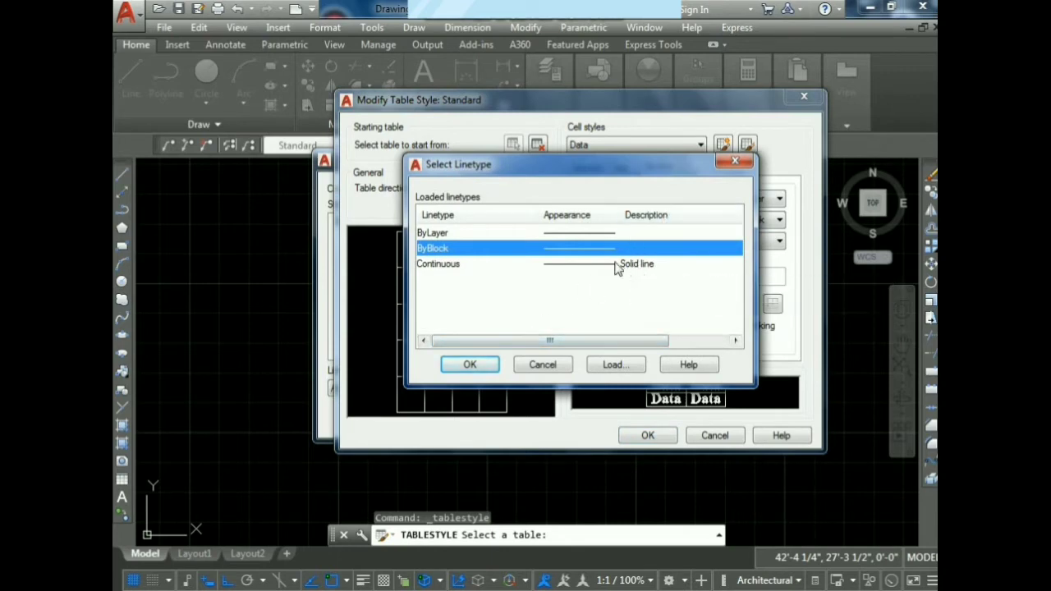
left_click(544, 364)
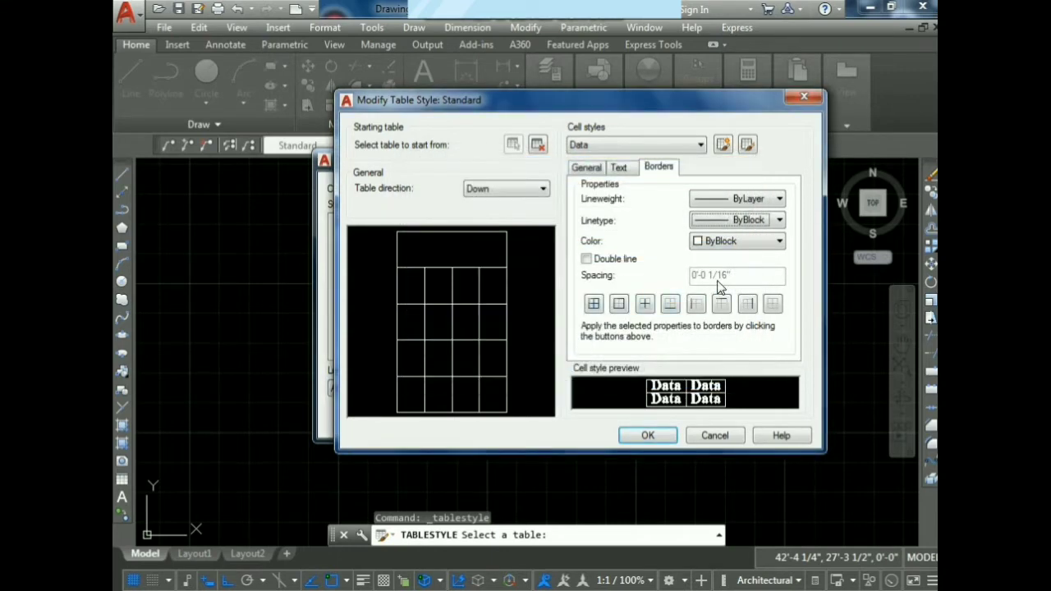
Set the Data cell style's border color to Red and try the double line option on and off
left_click(700, 244)
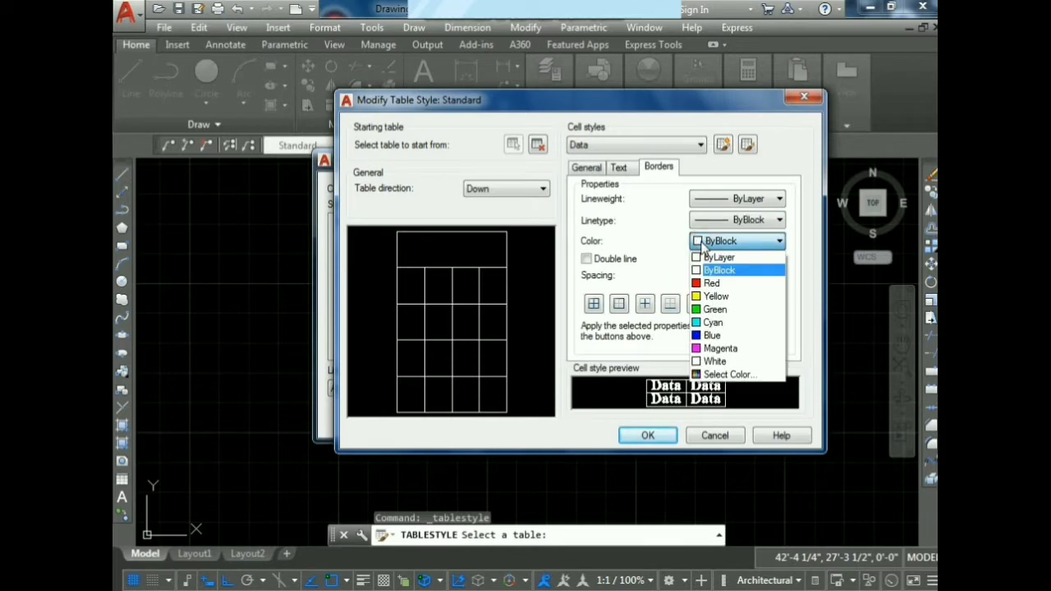
left_click(712, 284)
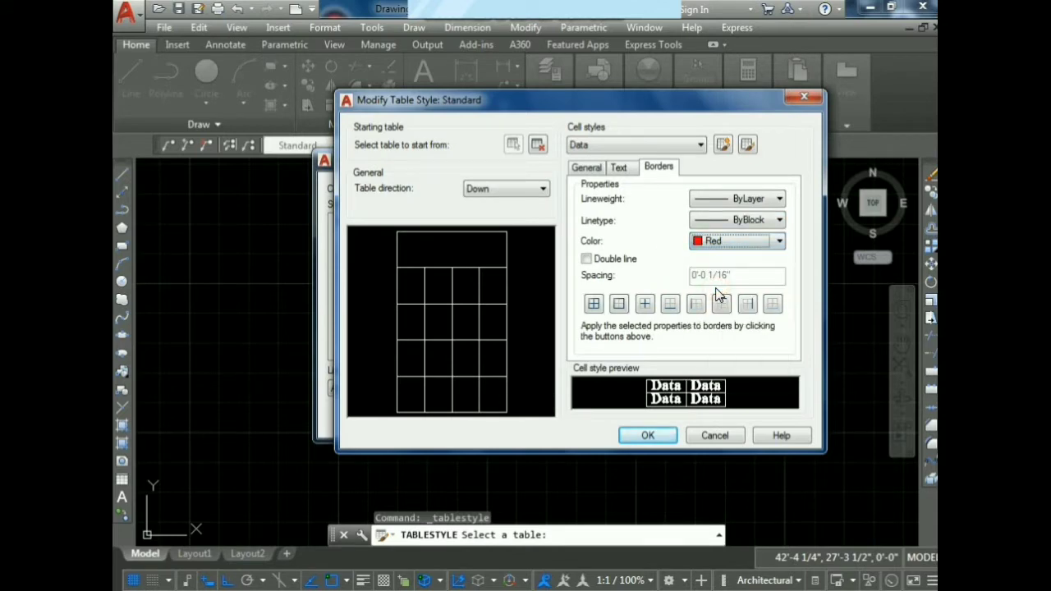
left_click(599, 259)
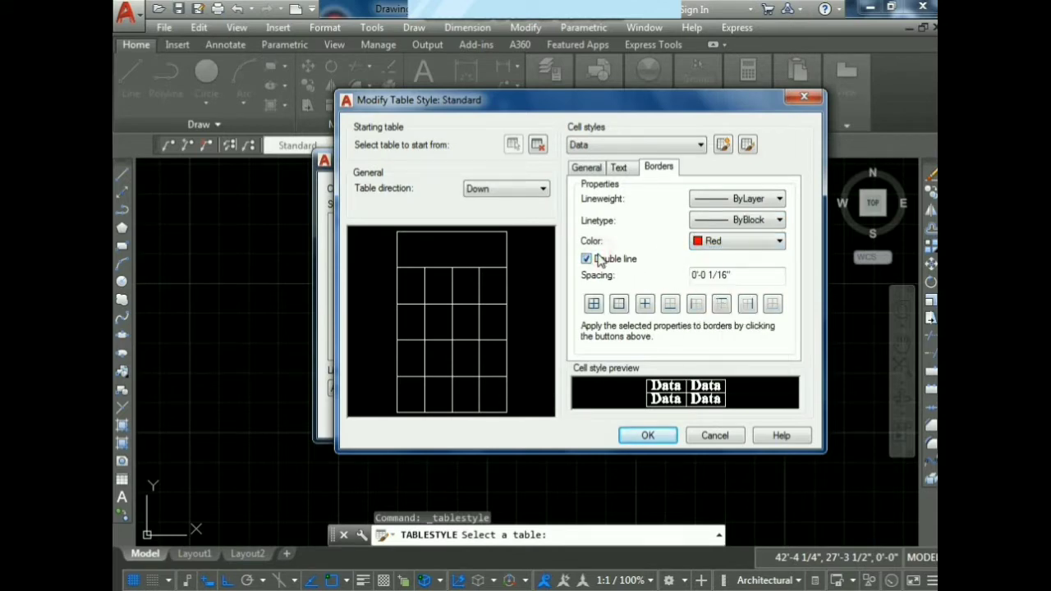
left_click(599, 259)
left_click(599, 260)
left_click(598, 260)
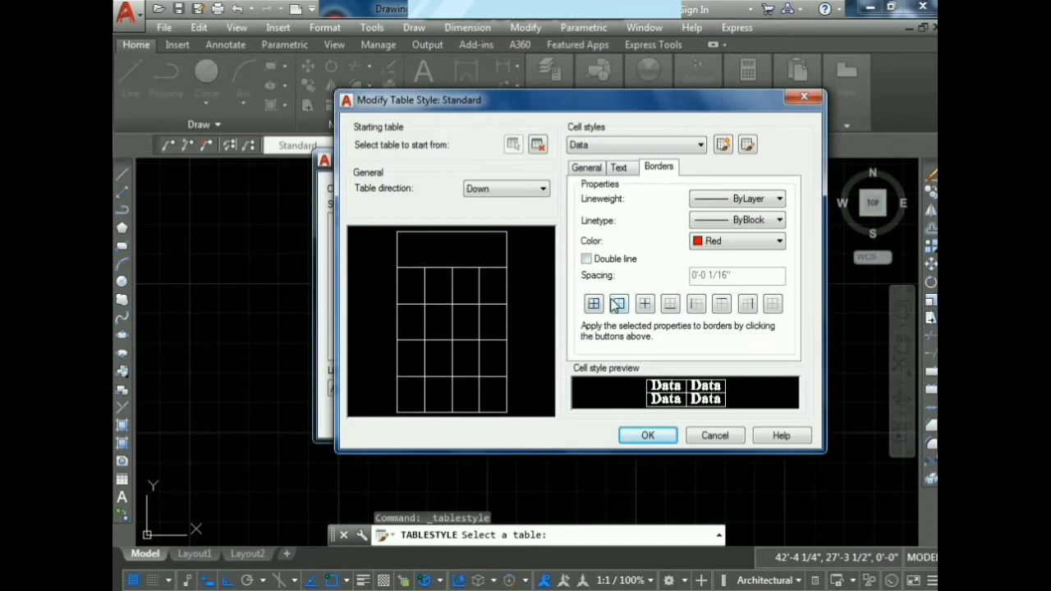
Try Color 247 as the Data cell style's fill color and reset the fill to None
left_click(587, 169)
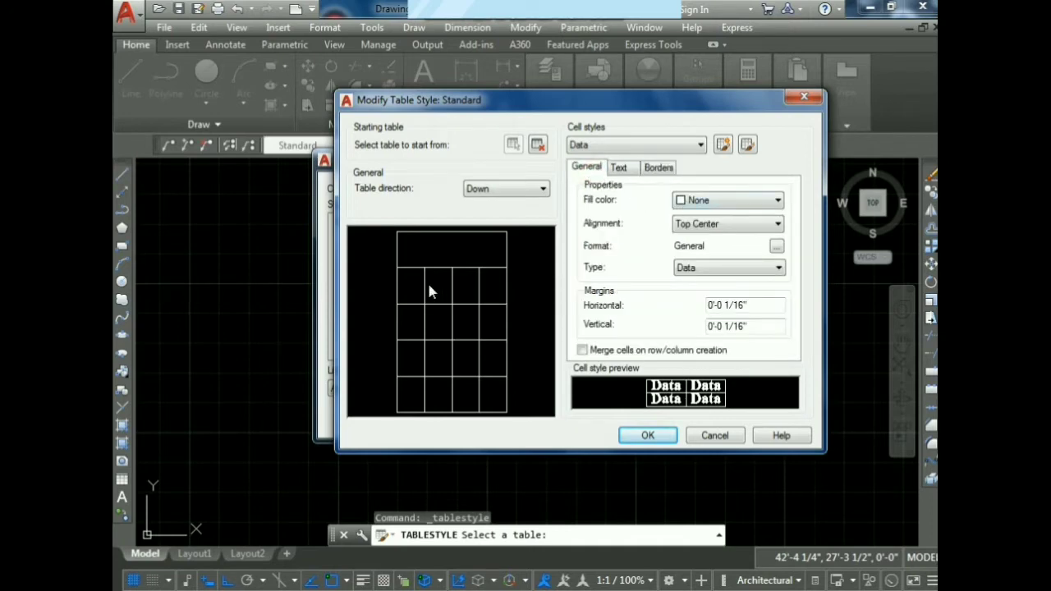
left_click(768, 200)
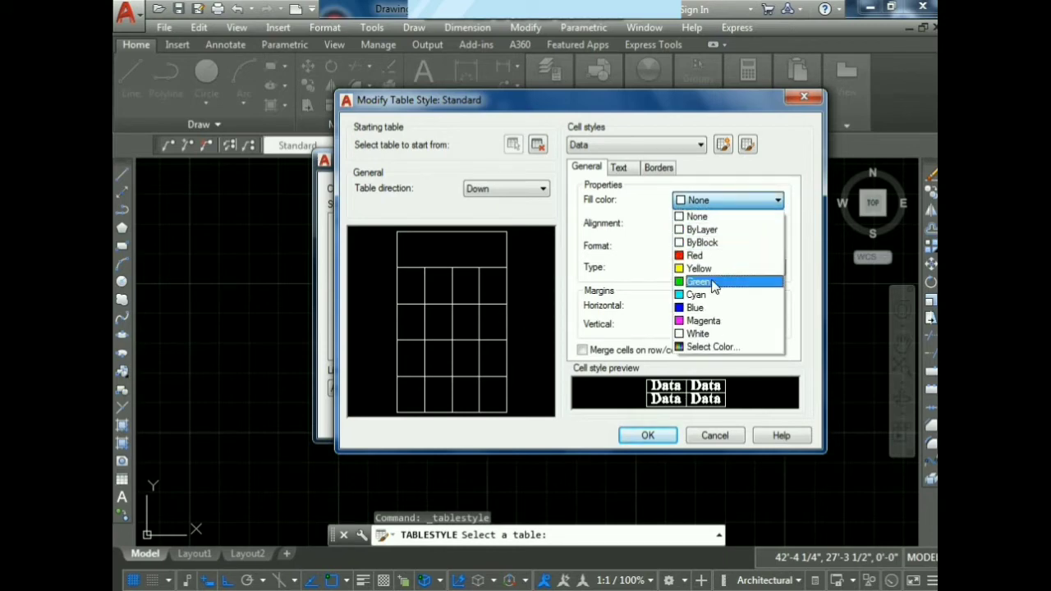
left_click(706, 347)
left_click(658, 293)
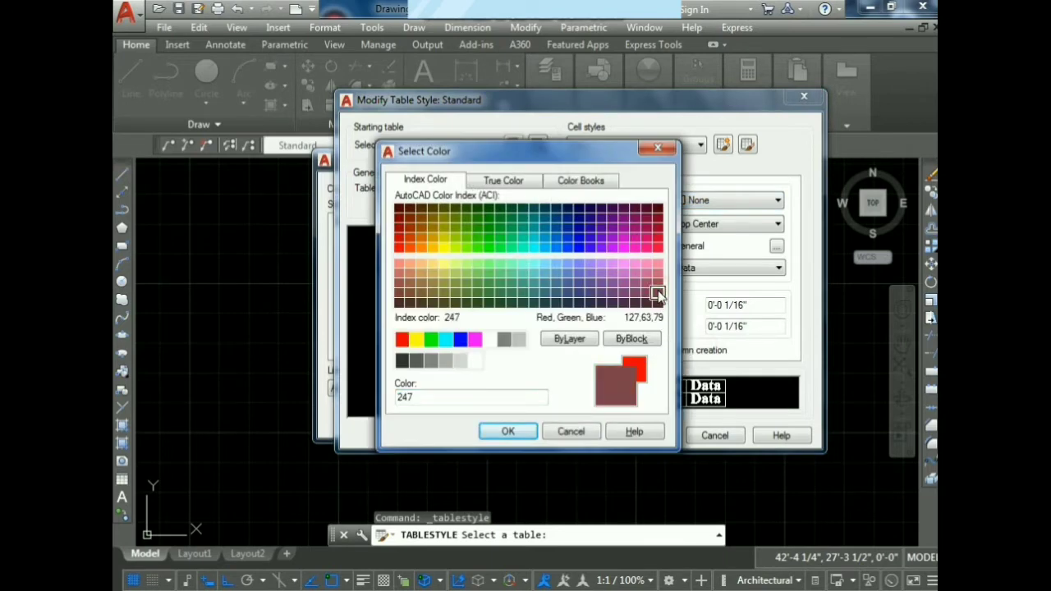
left_click(507, 431)
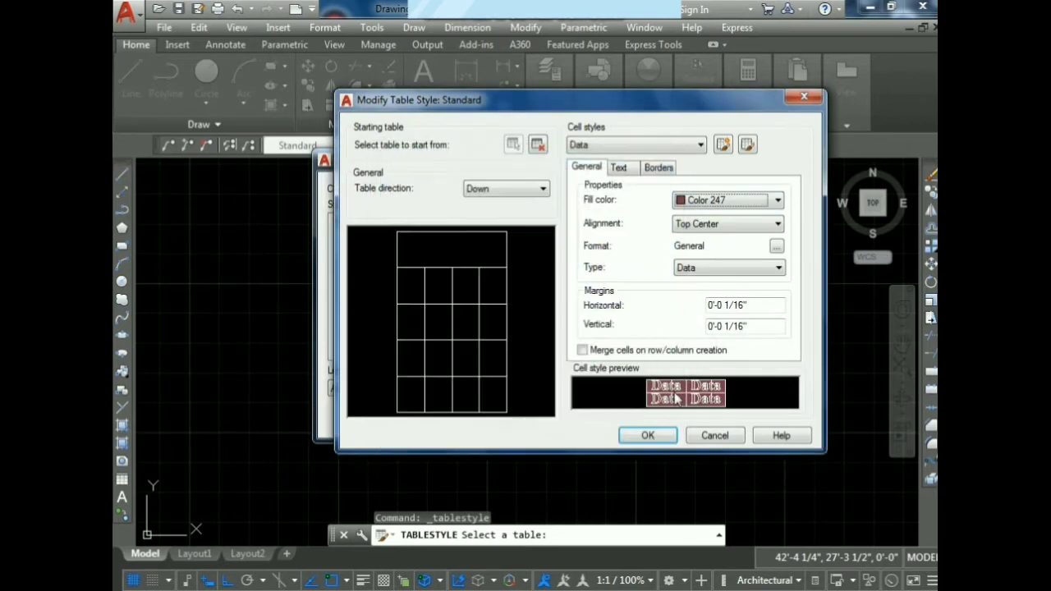
left_click(738, 200)
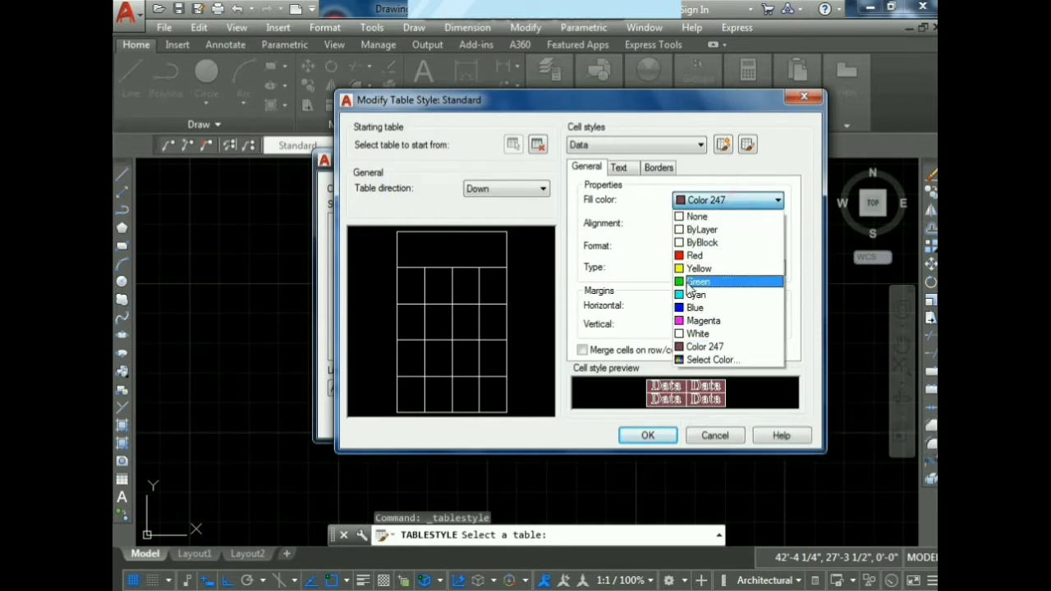
left_click(700, 216)
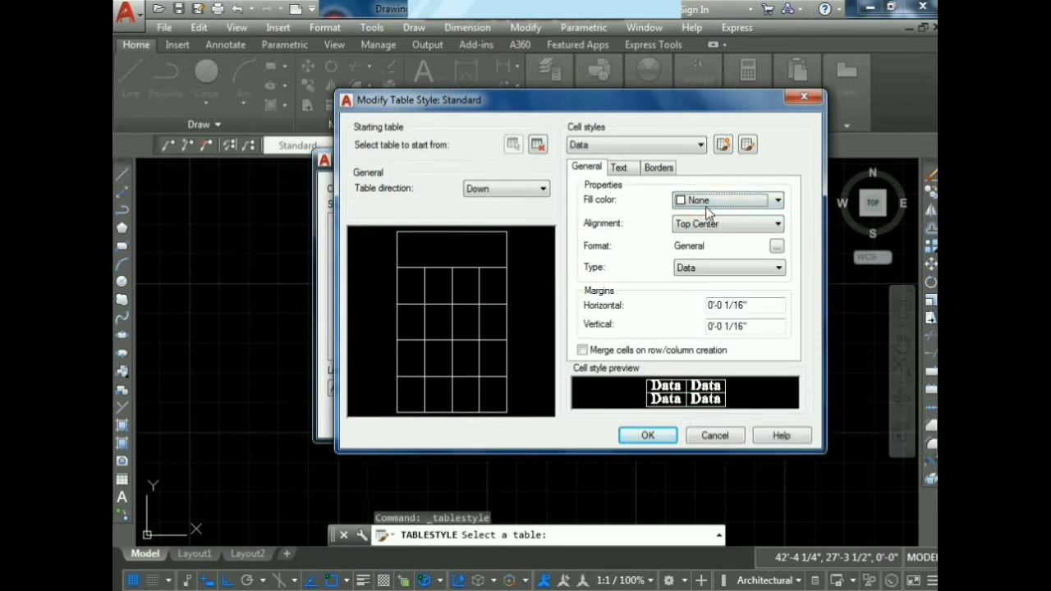
Try White as the Data cell style's fill color and return it to None
left_click(706, 204)
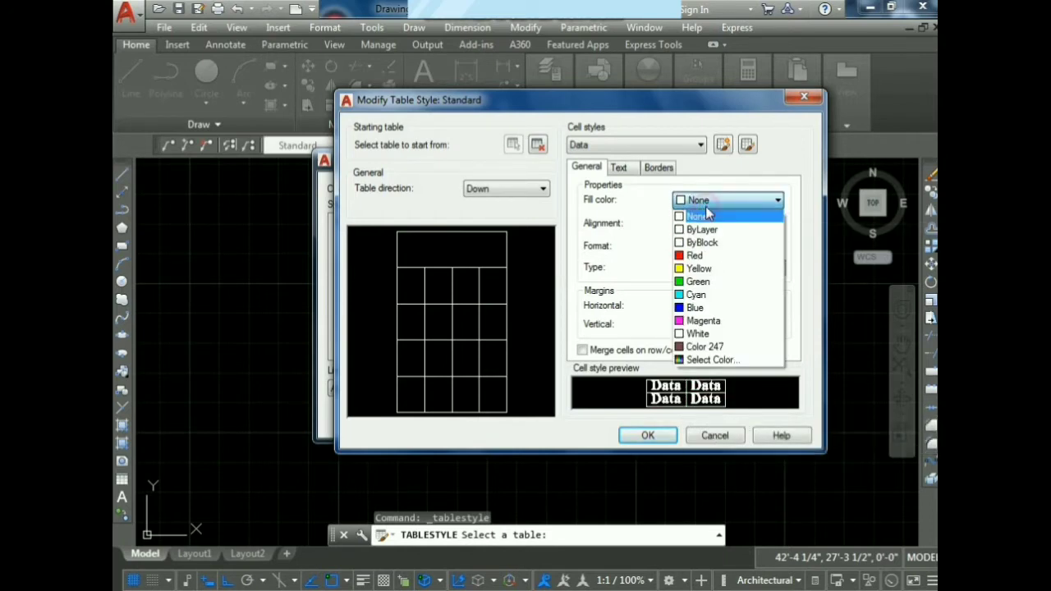
left_click(710, 334)
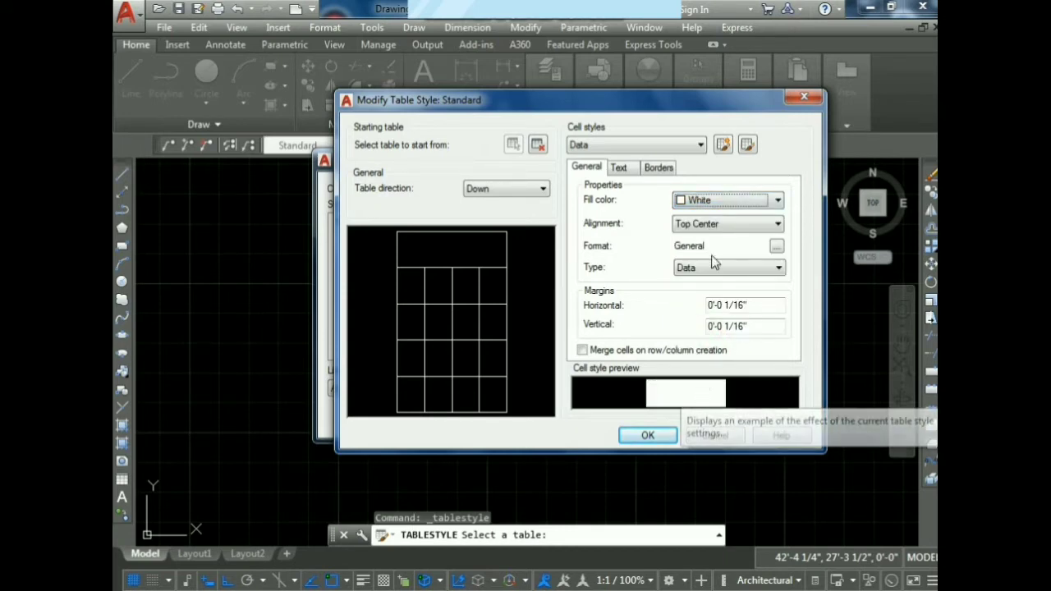
left_click(723, 205)
left_click(719, 217)
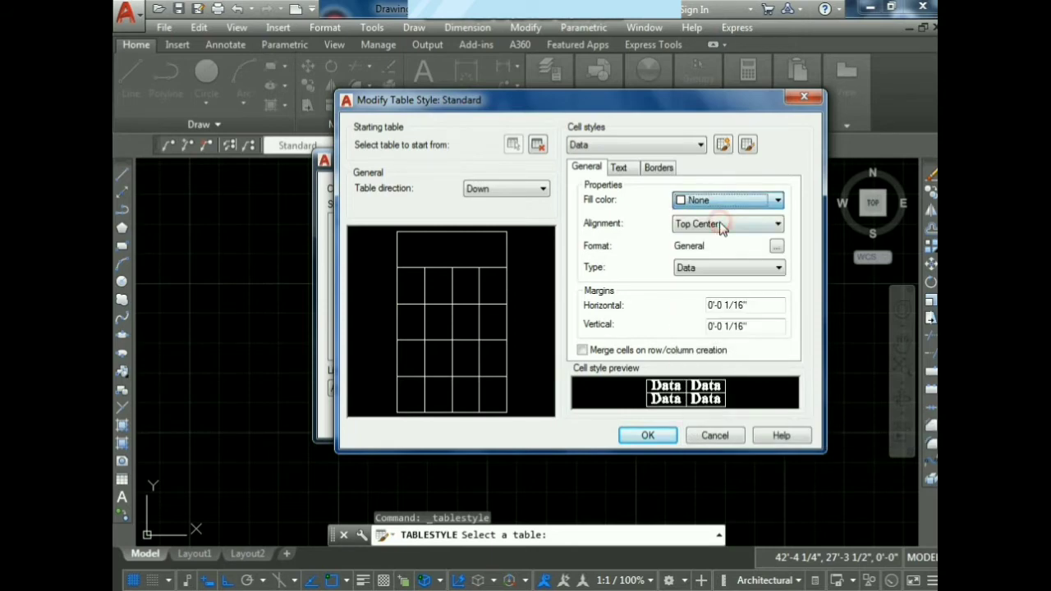
Look through the Data cell style's alignment and type options, keeping Top Center and Data
left_click(721, 226)
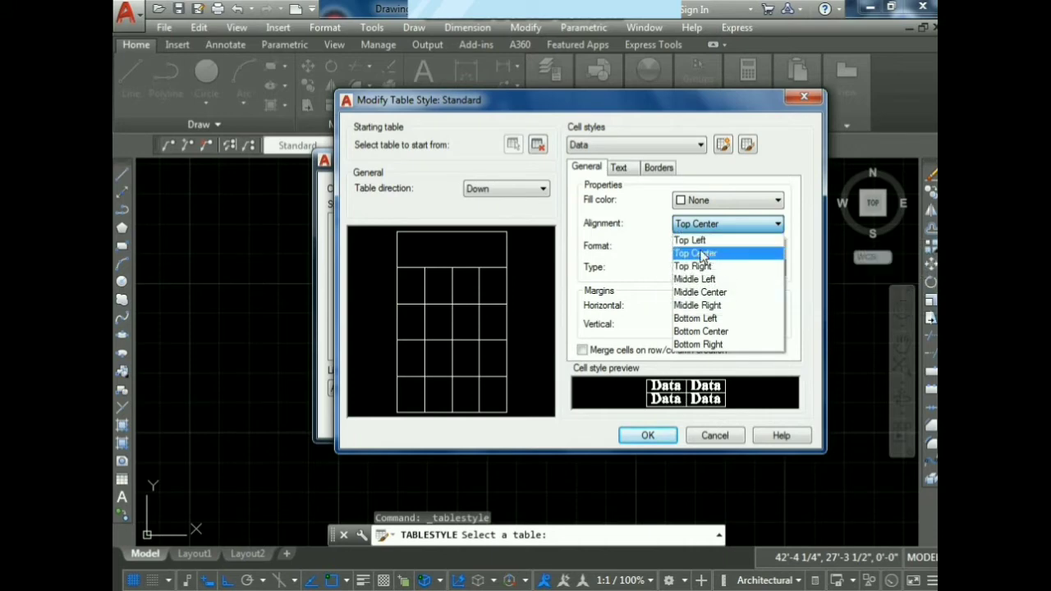
left_click(697, 253)
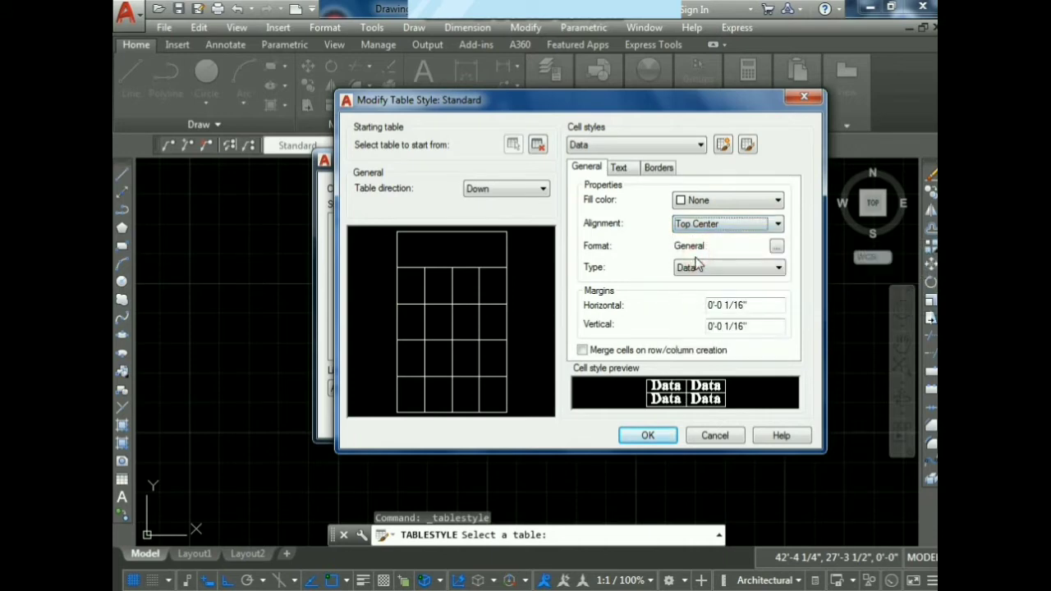
left_click(764, 267)
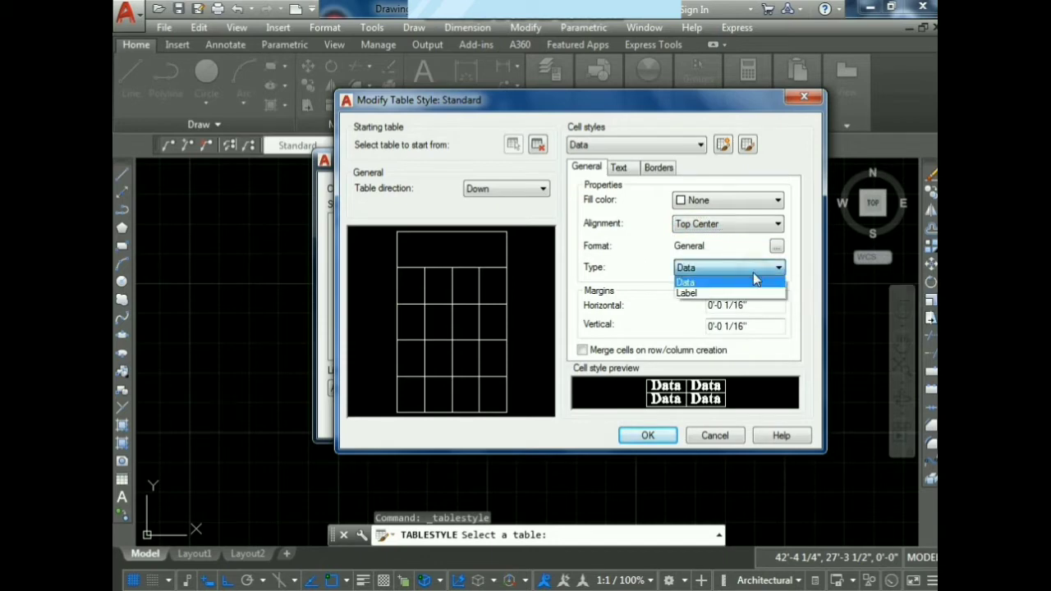
left_click(755, 280)
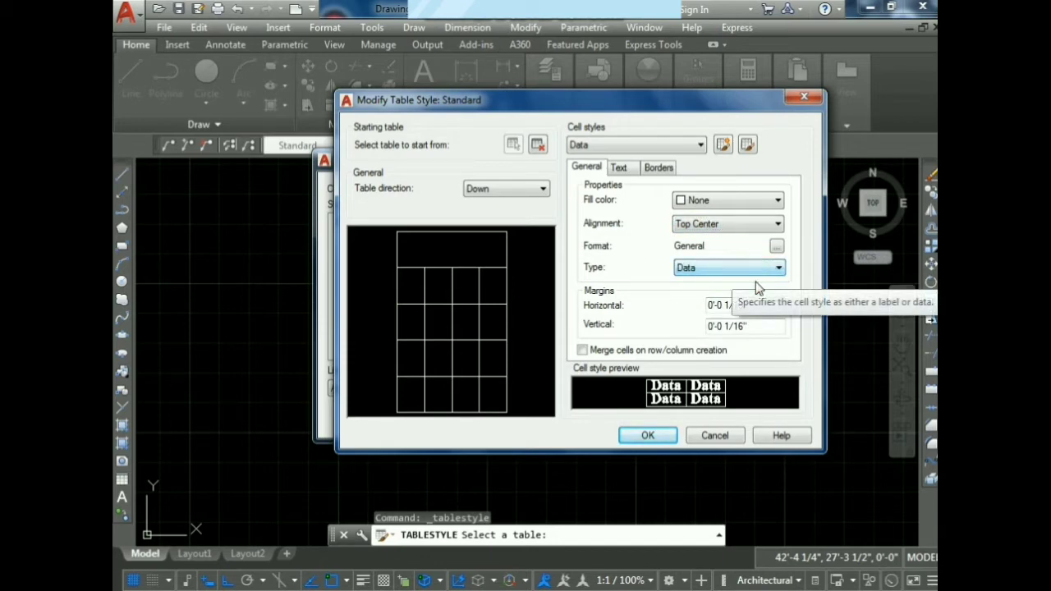
Review the Data cell style's text style and text color options, keeping Standard and ByBlock
left_click(634, 168)
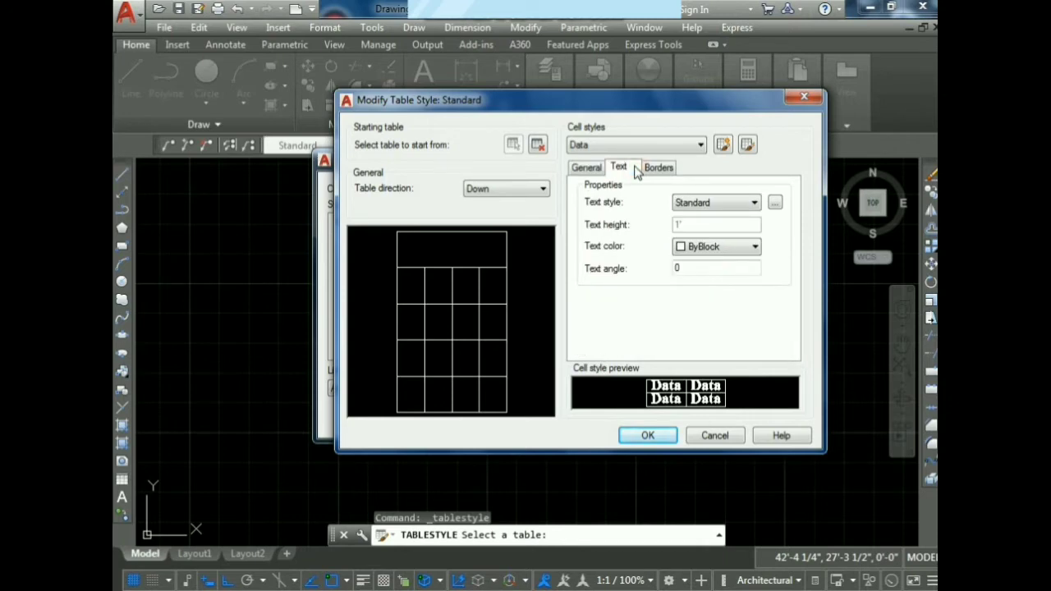
left_click(693, 204)
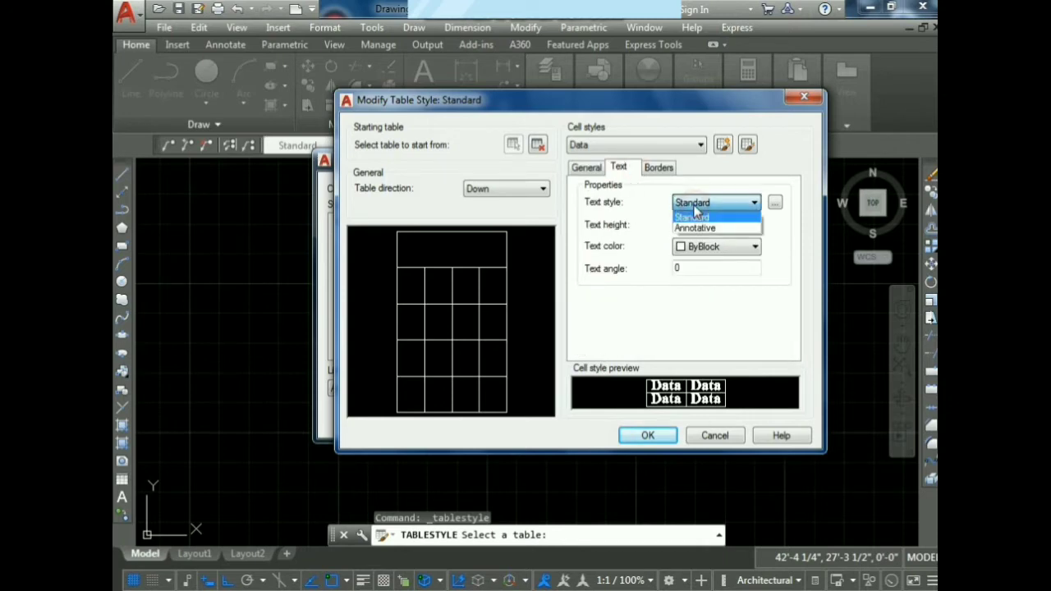
left_click(694, 208)
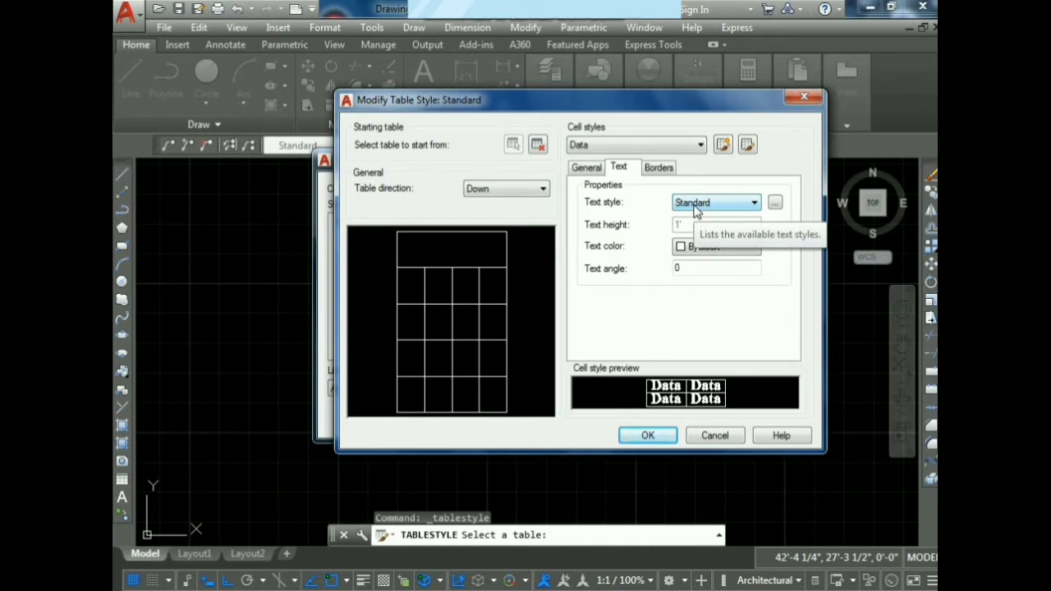
left_click(729, 247)
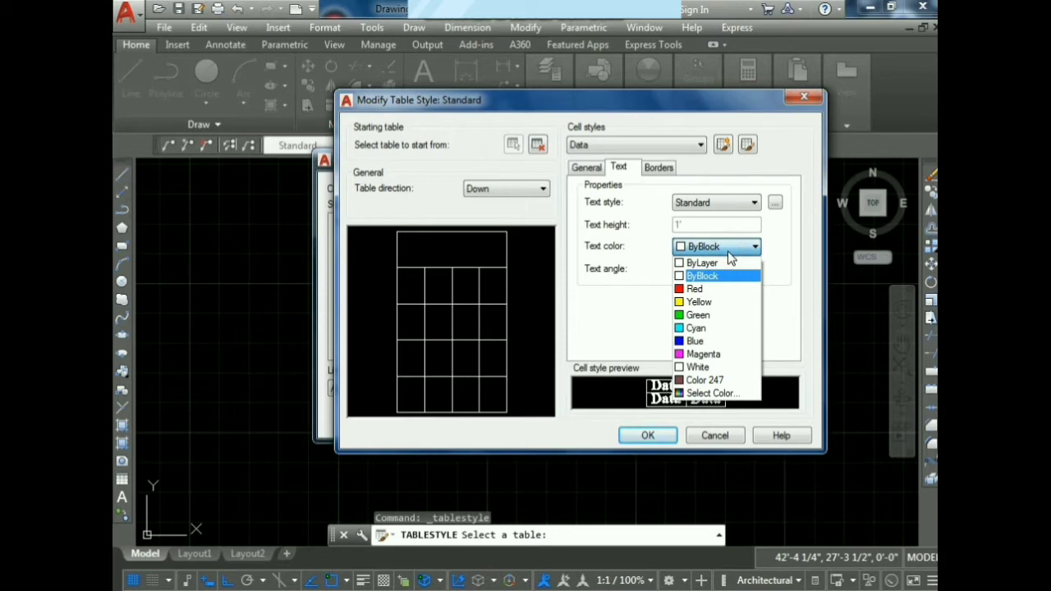
left_click(729, 258)
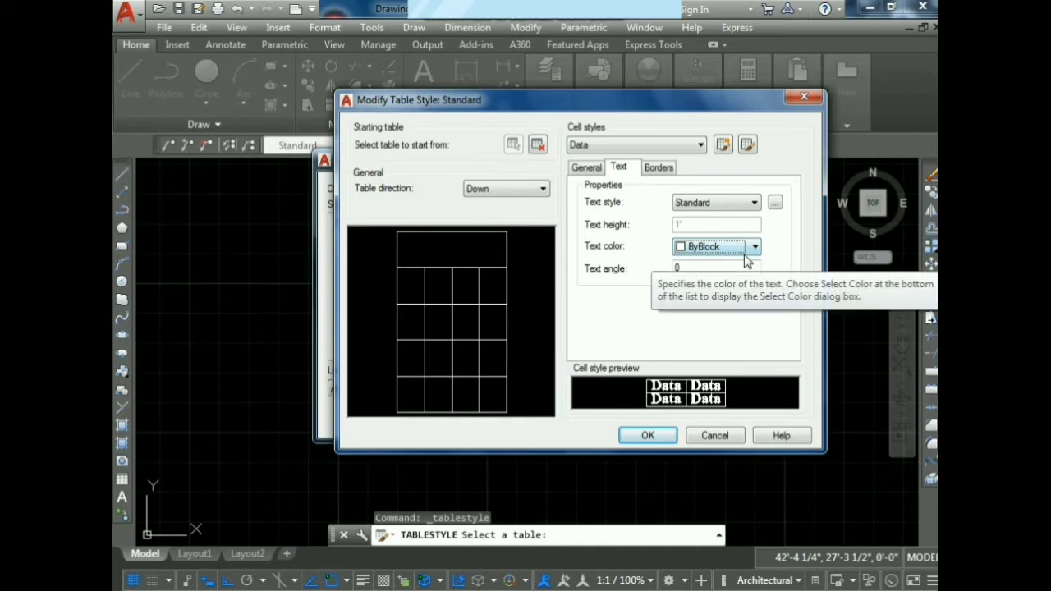
Check the Data cell style's border properties, accept the style modifications, and make the Standard table style current
left_click(658, 168)
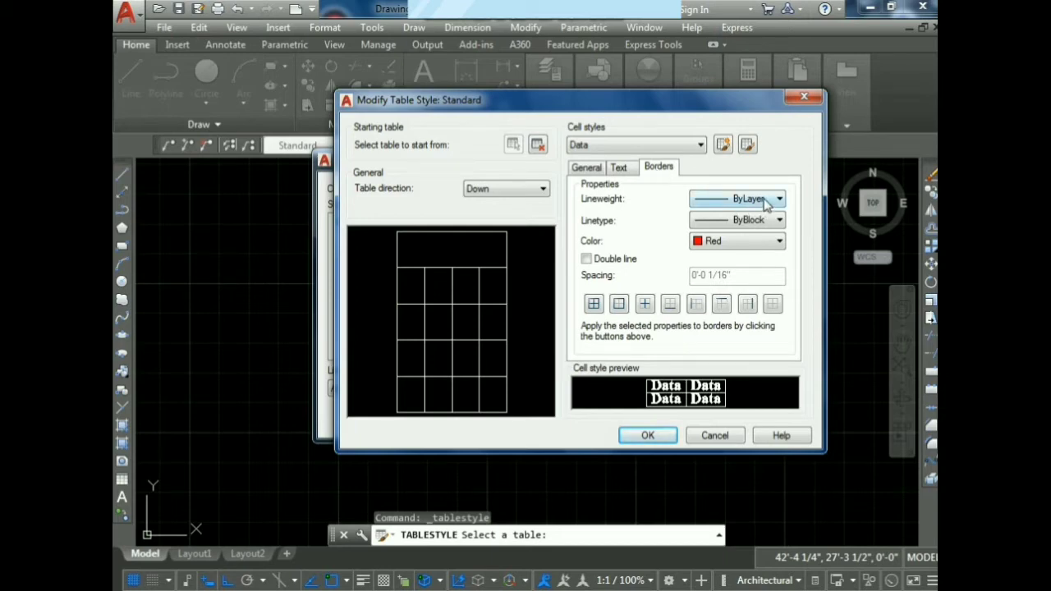
left_click(649, 438)
left_click(712, 223)
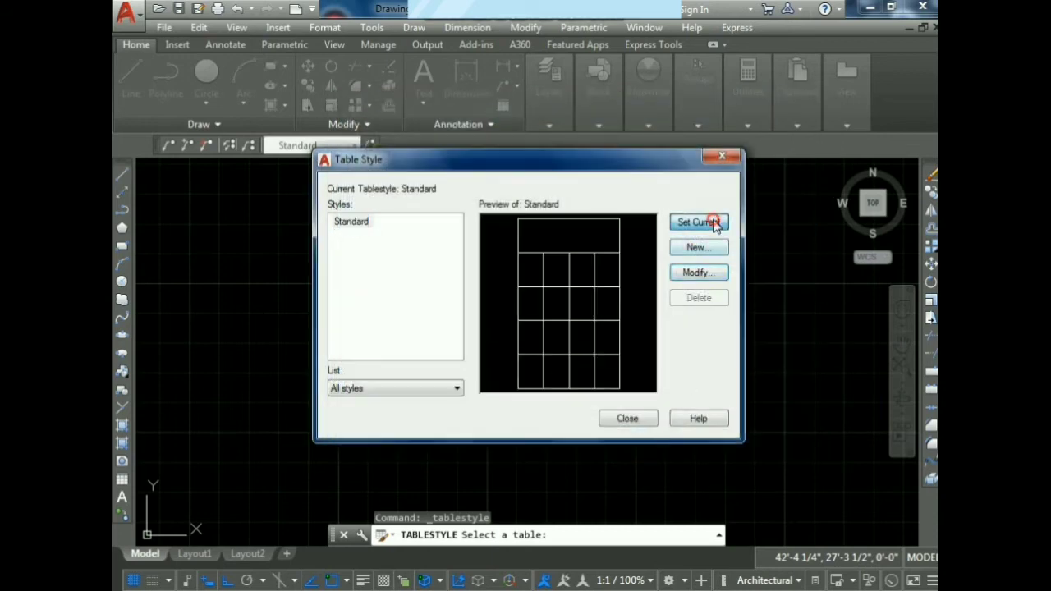
left_click(637, 418)
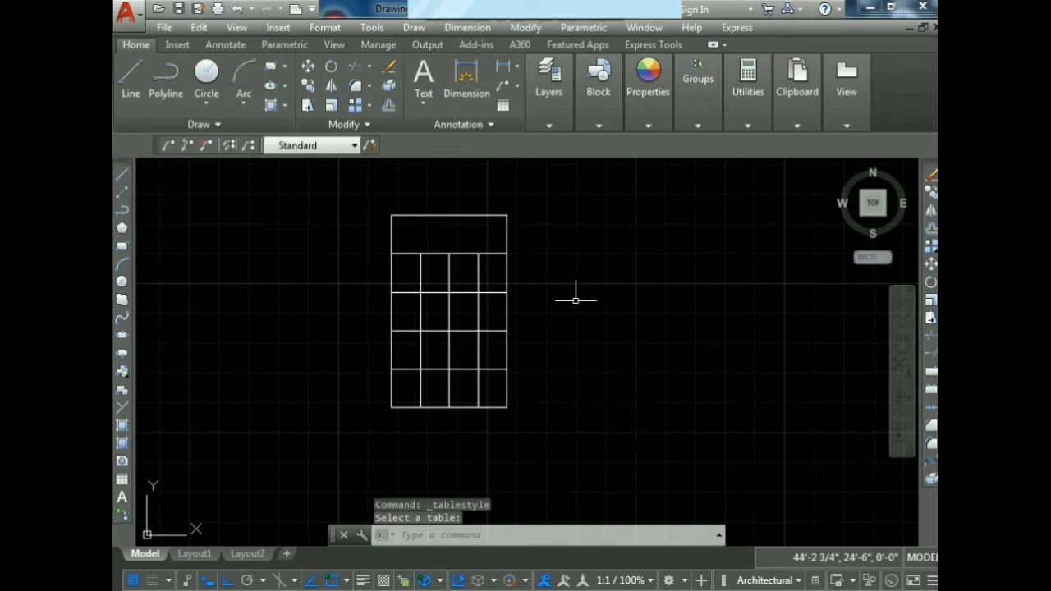
scroll(484, 378, "up", 2)
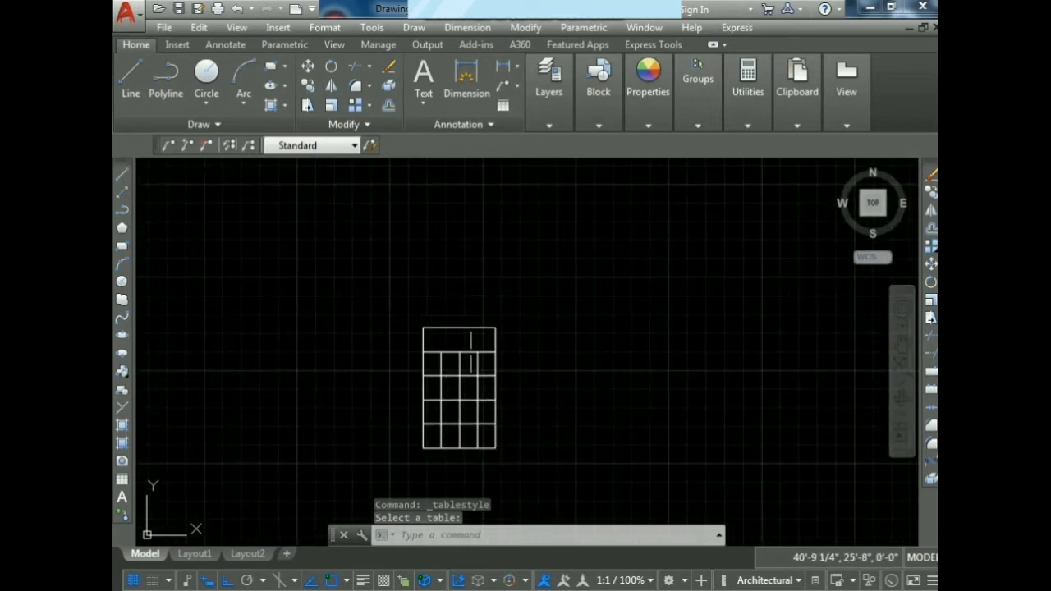
scroll(481, 335, "up", 2)
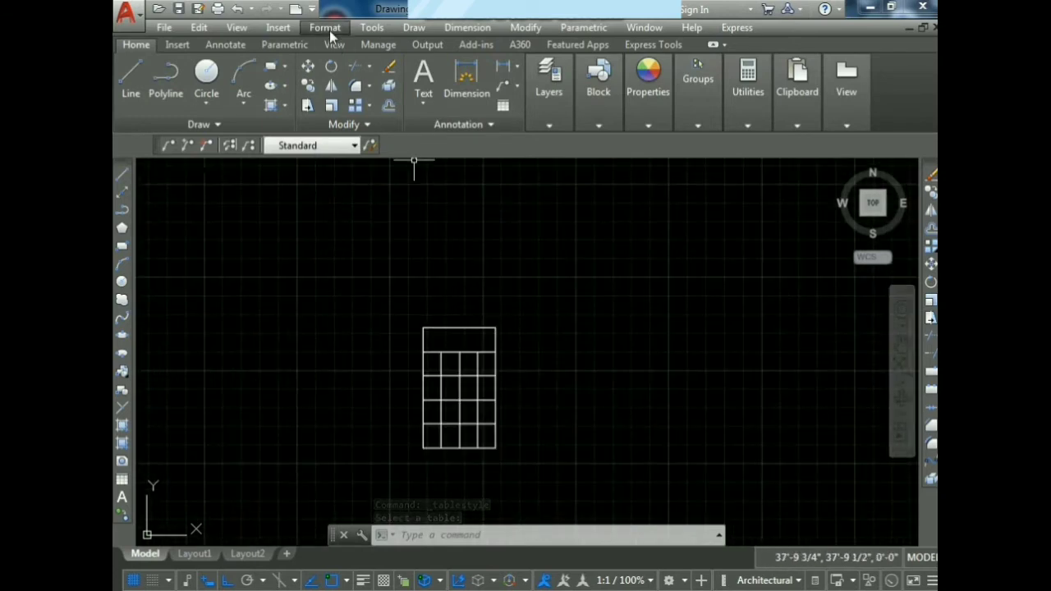
left_click(325, 27)
left_click(357, 235)
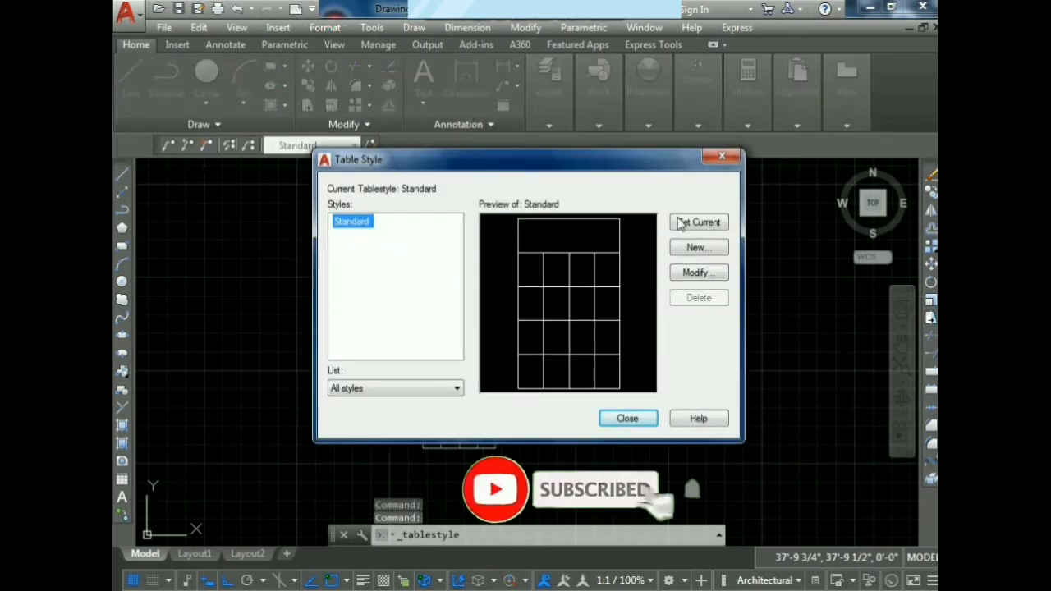
left_click(718, 158)
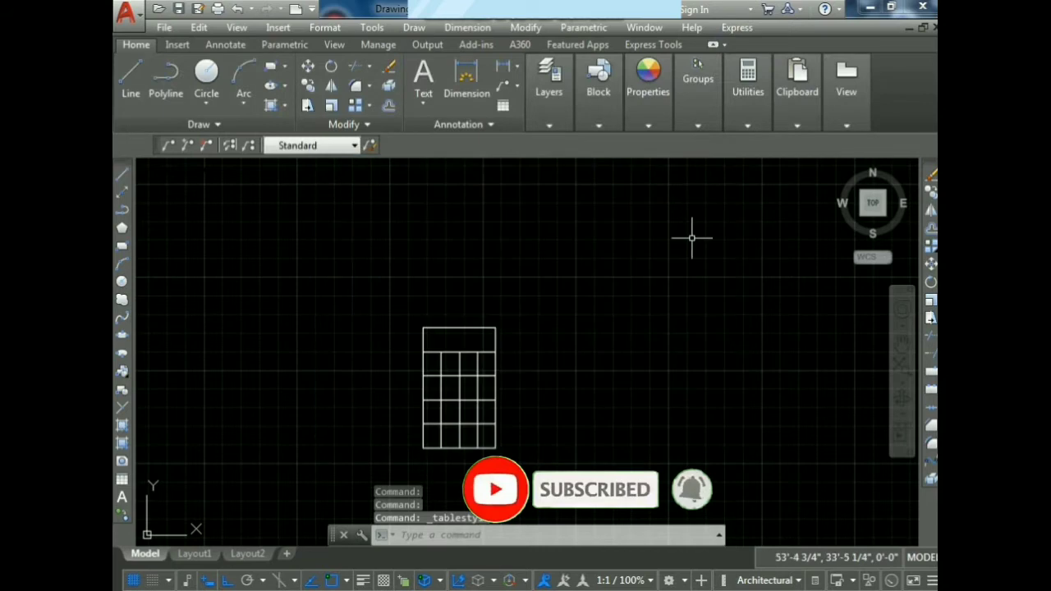
Open the Standard table style for modification and remove its starting table
left_click(328, 28)
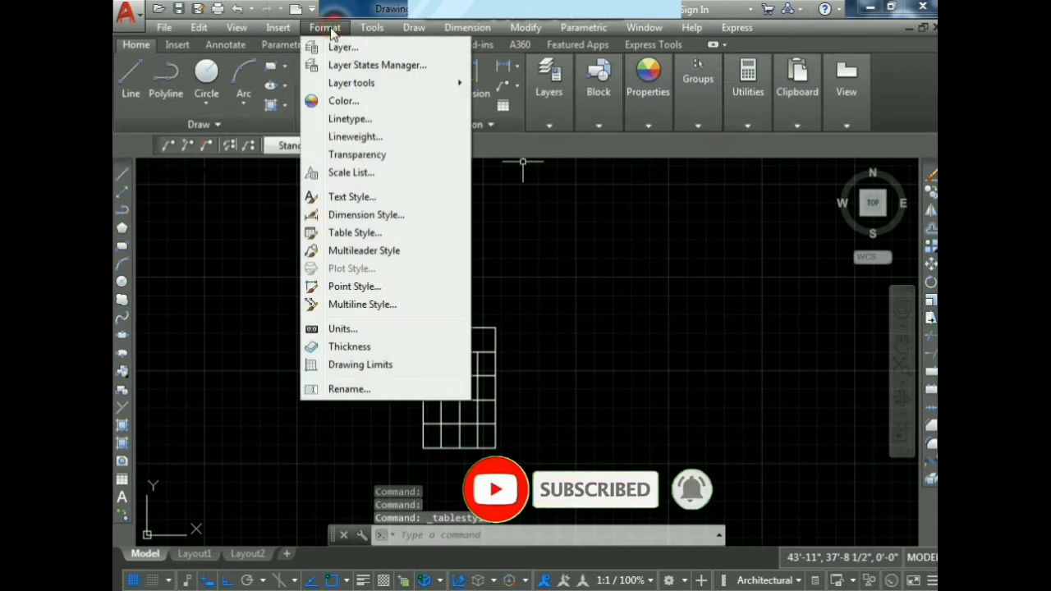
left_click(386, 232)
left_click(695, 273)
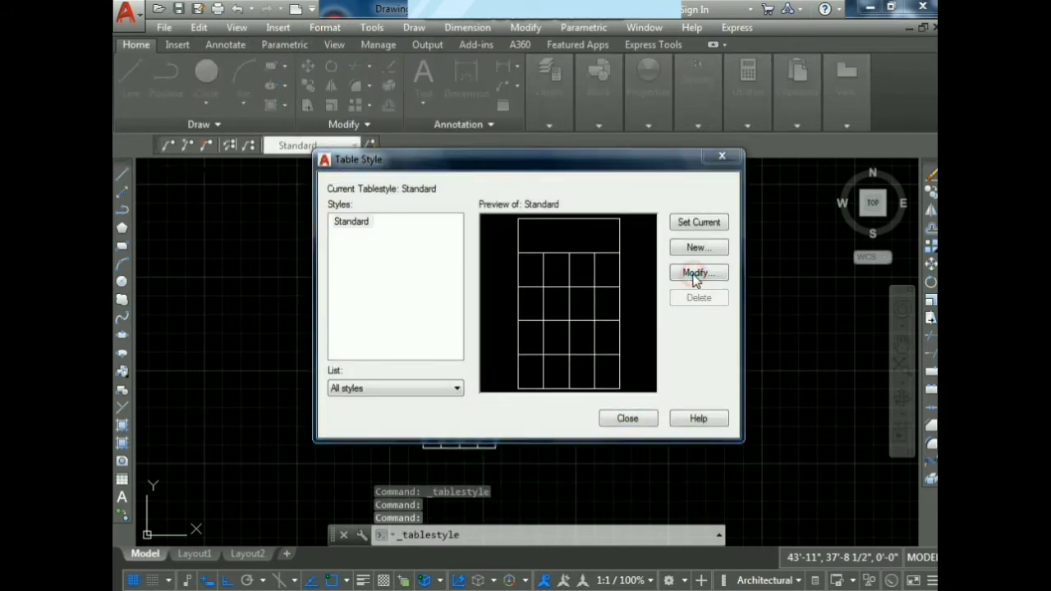
left_click(485, 169)
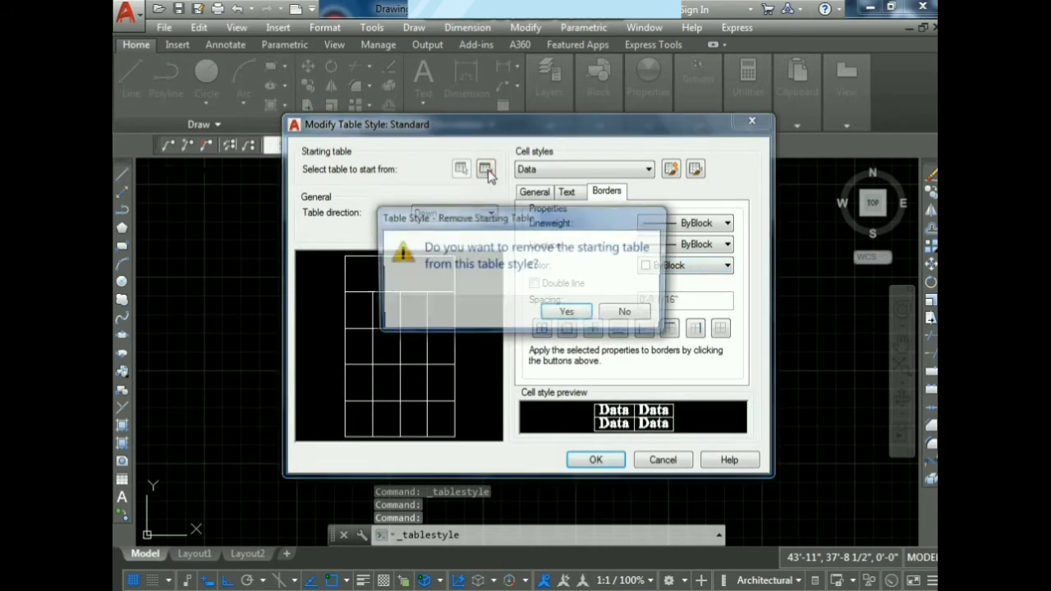
left_click(565, 316)
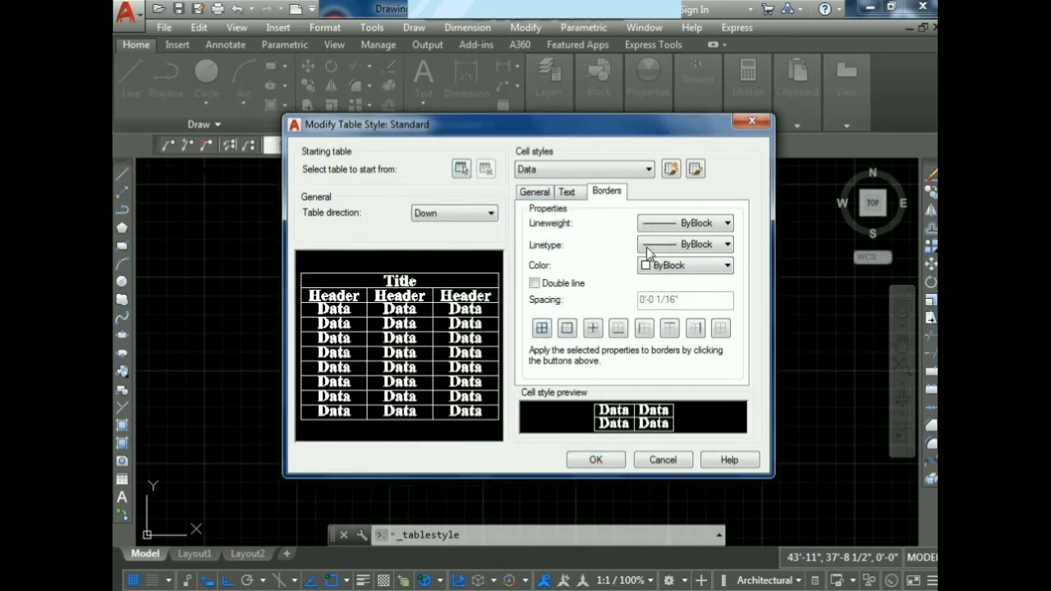
Set the Data cell style's border color to Yellow and its text color to Red
left_click(694, 273)
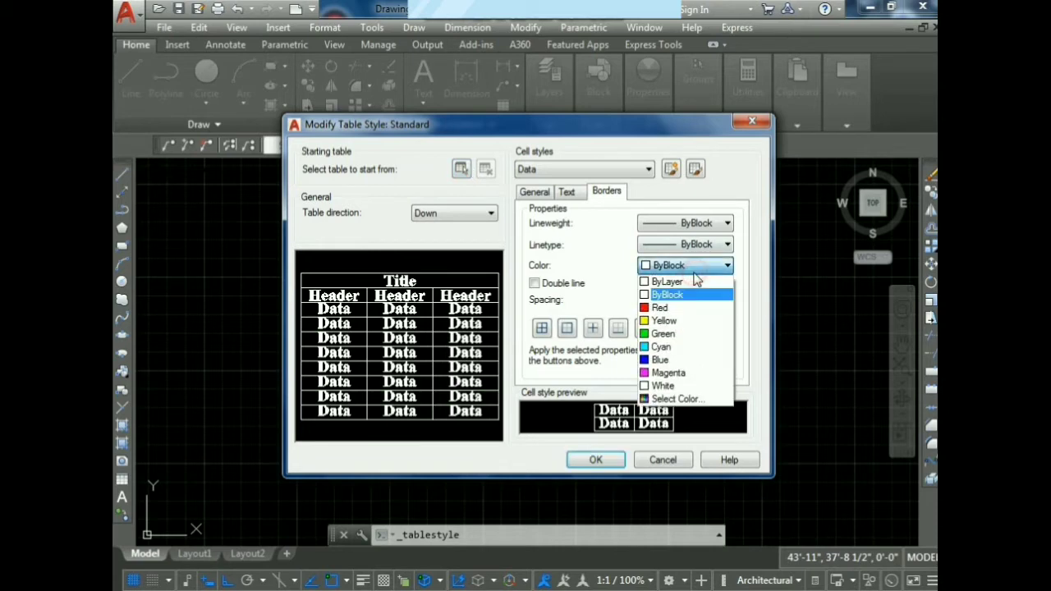
left_click(680, 321)
left_click(567, 192)
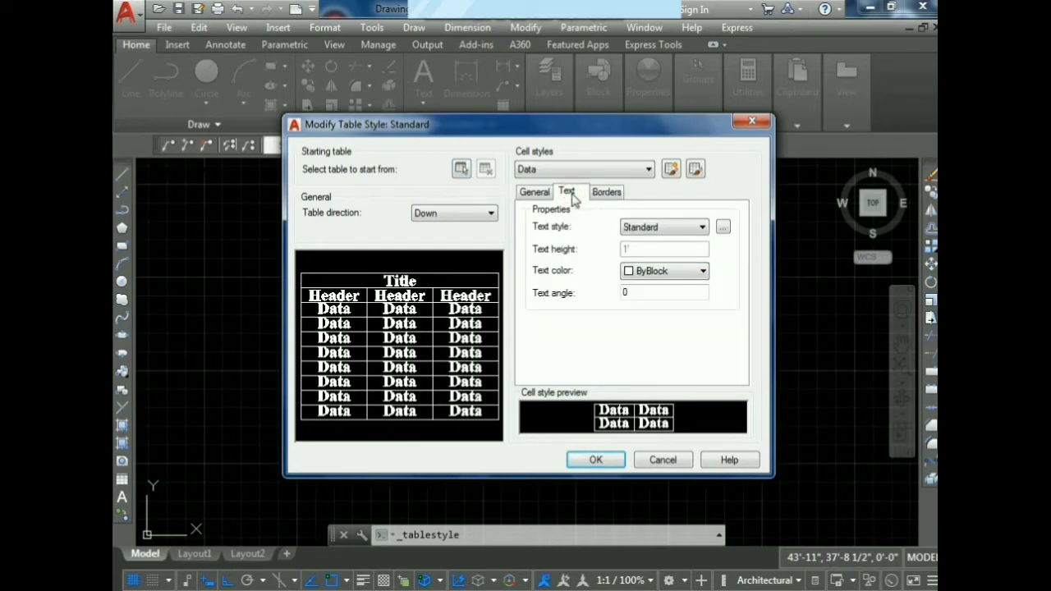
left_click(662, 274)
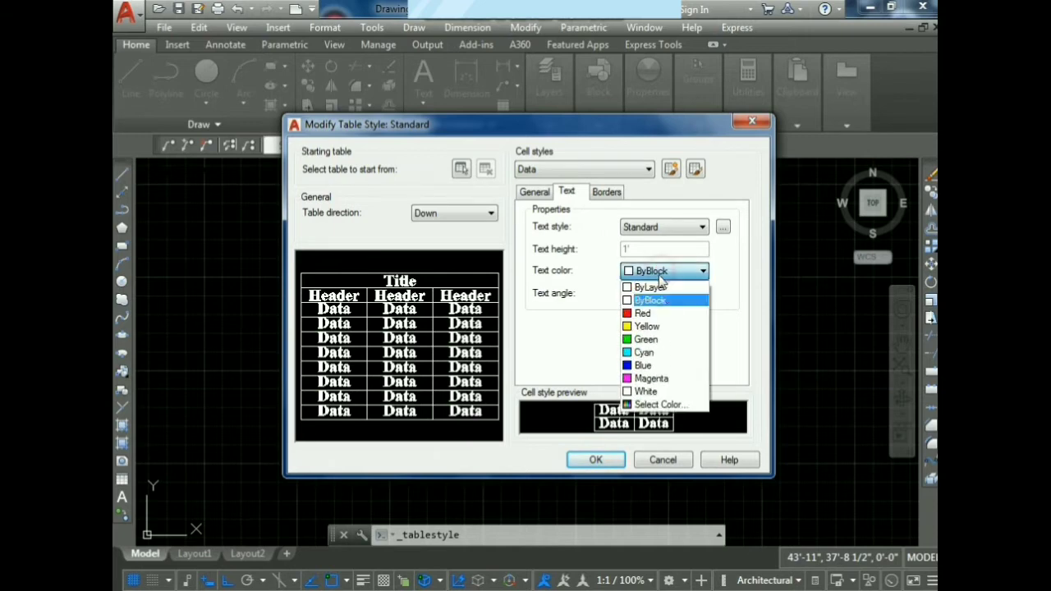
left_click(646, 311)
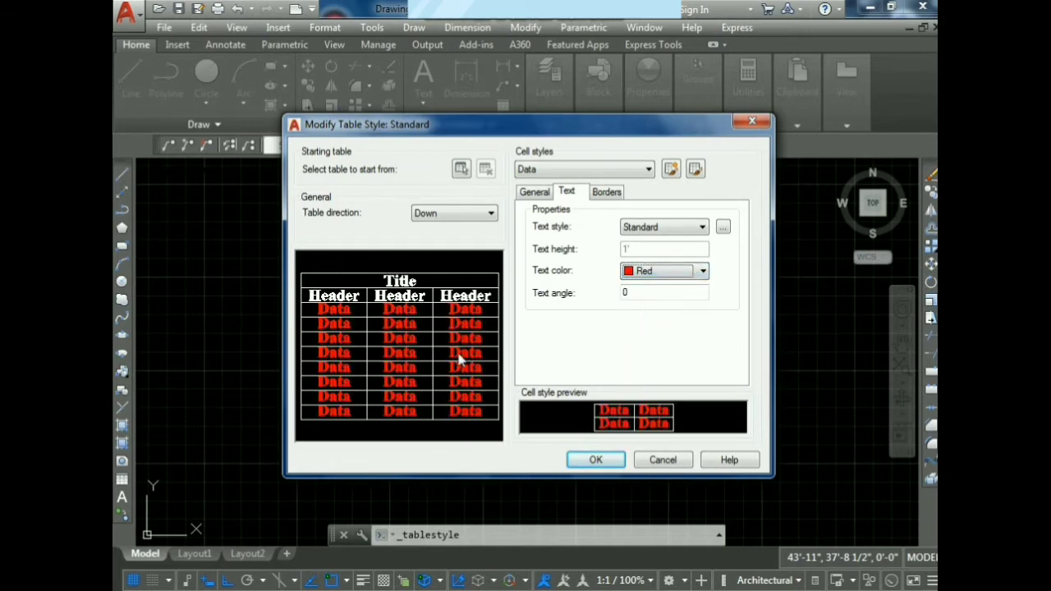
Try Blue as the Data cell style's fill color and set the fill to White
left_click(535, 193)
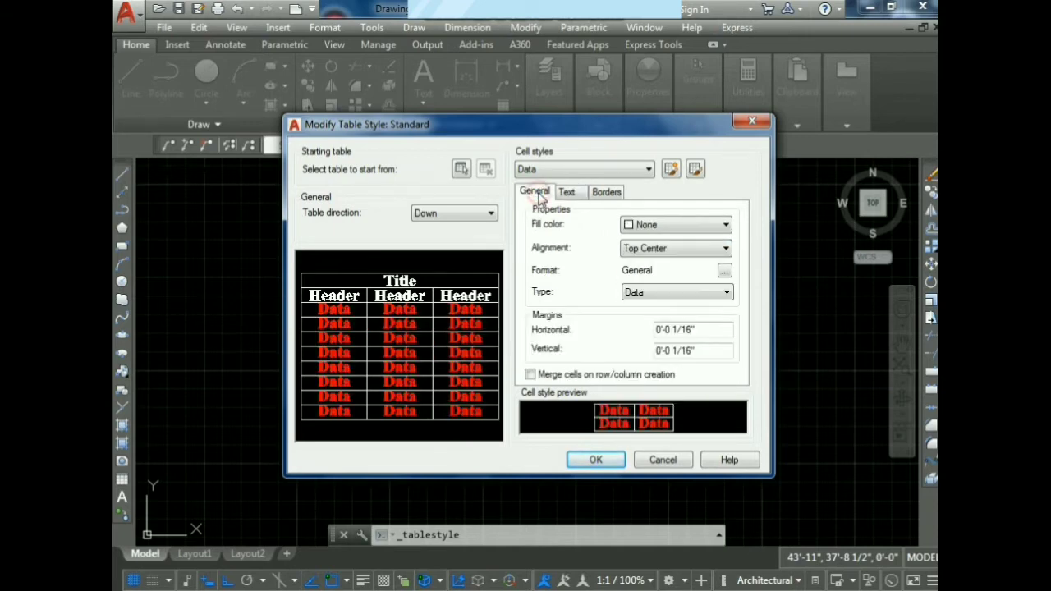
left_click(657, 225)
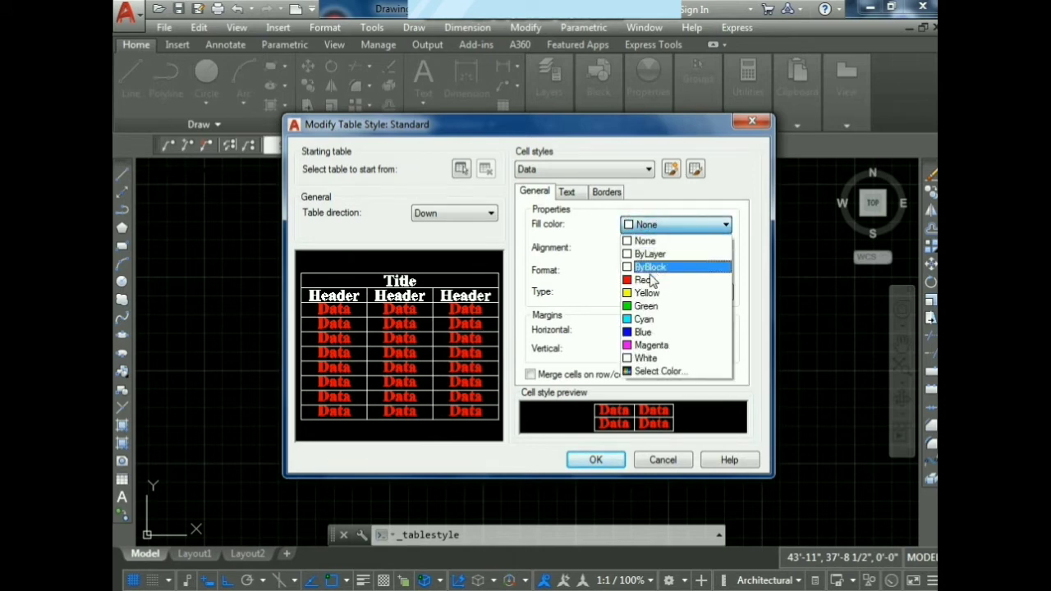
left_click(644, 333)
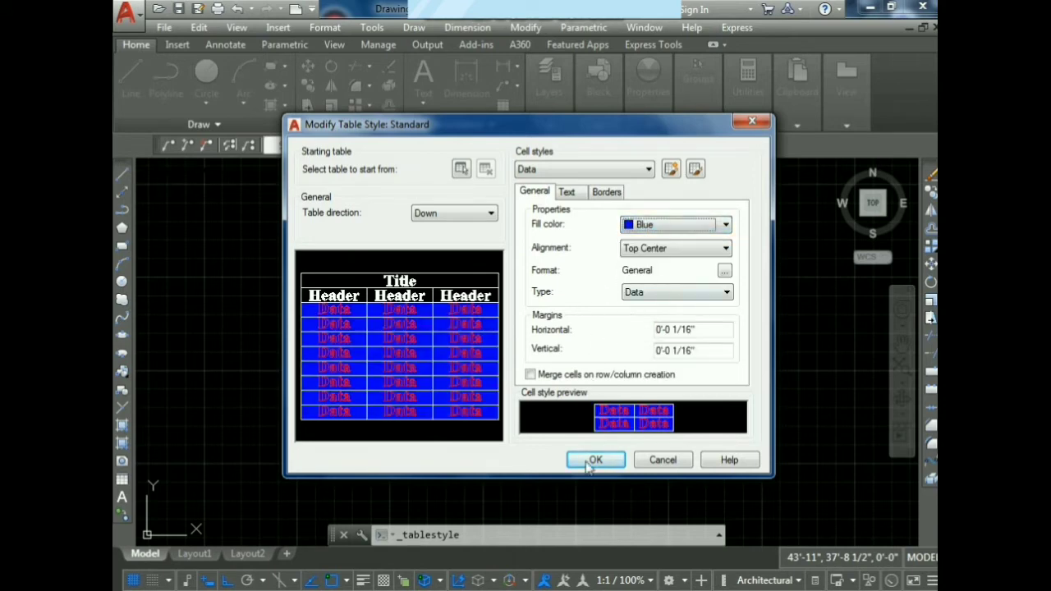
left_click(669, 234)
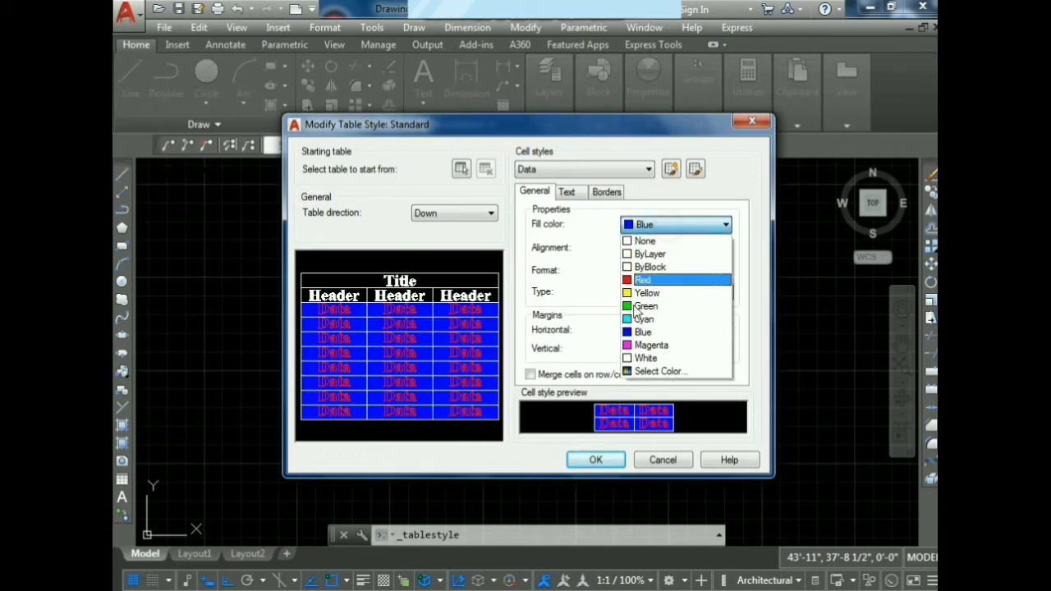
left_click(644, 358)
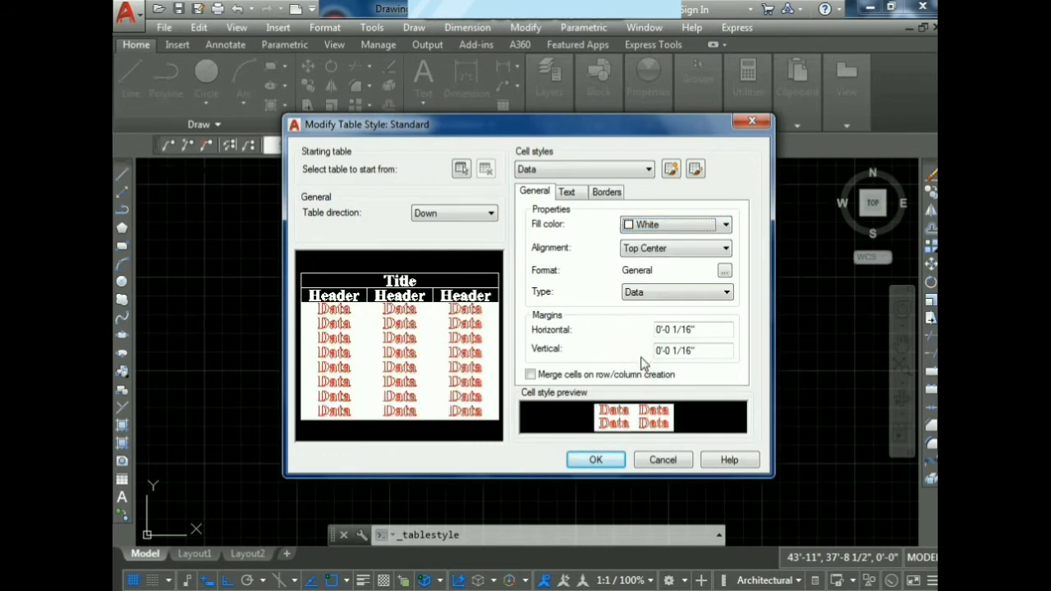
Set the Data cell style's border lineweight to 0.50 mm
left_click(607, 194)
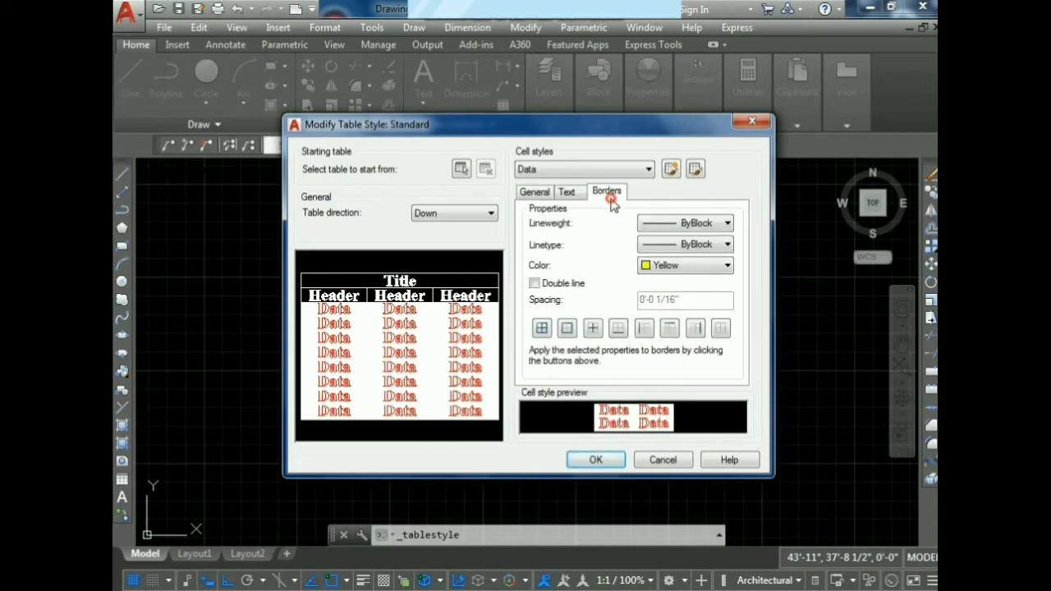
left_click(700, 225)
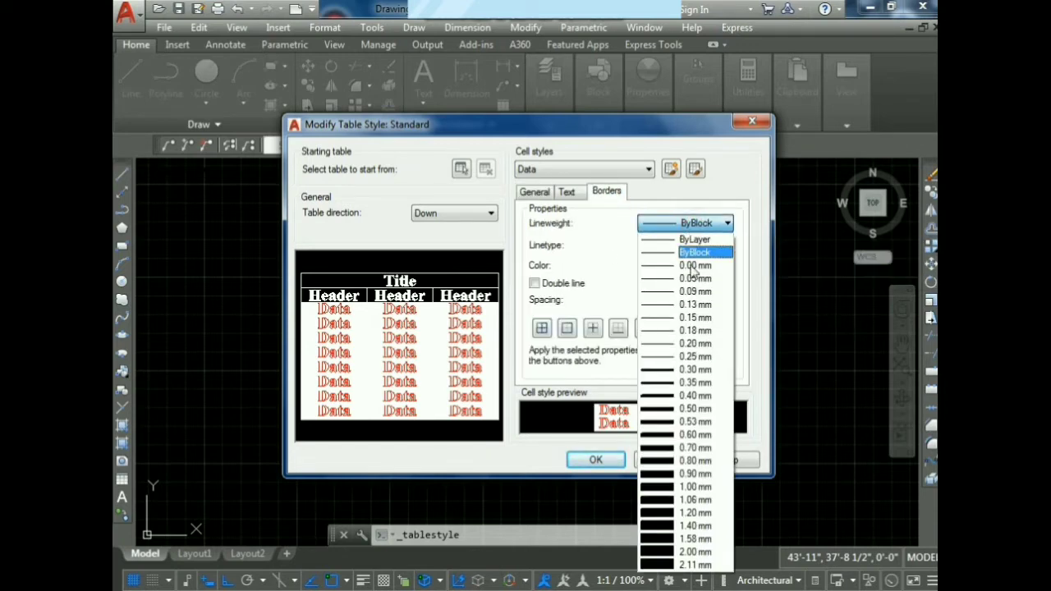
left_click(678, 409)
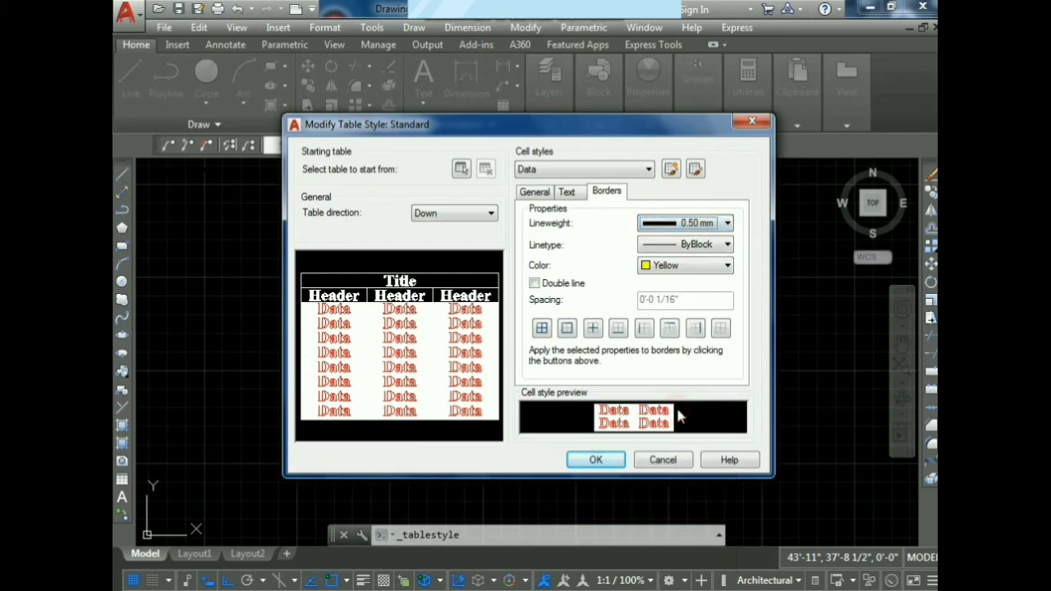
Accept the modified Standard table style, set it as current, and return to the table in the drawing
left_click(608, 461)
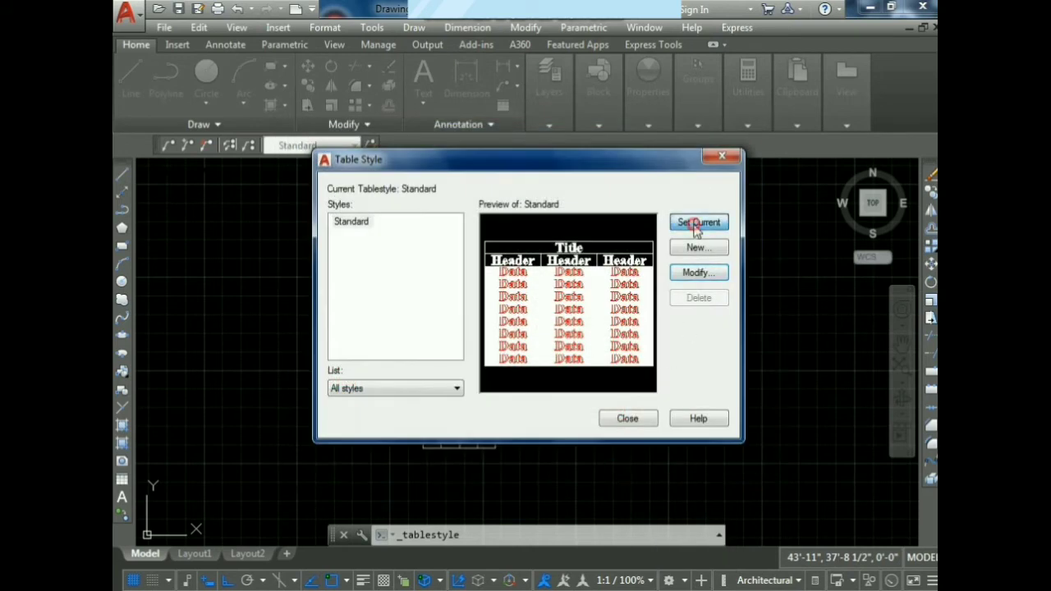
left_click(696, 227)
left_click(628, 419)
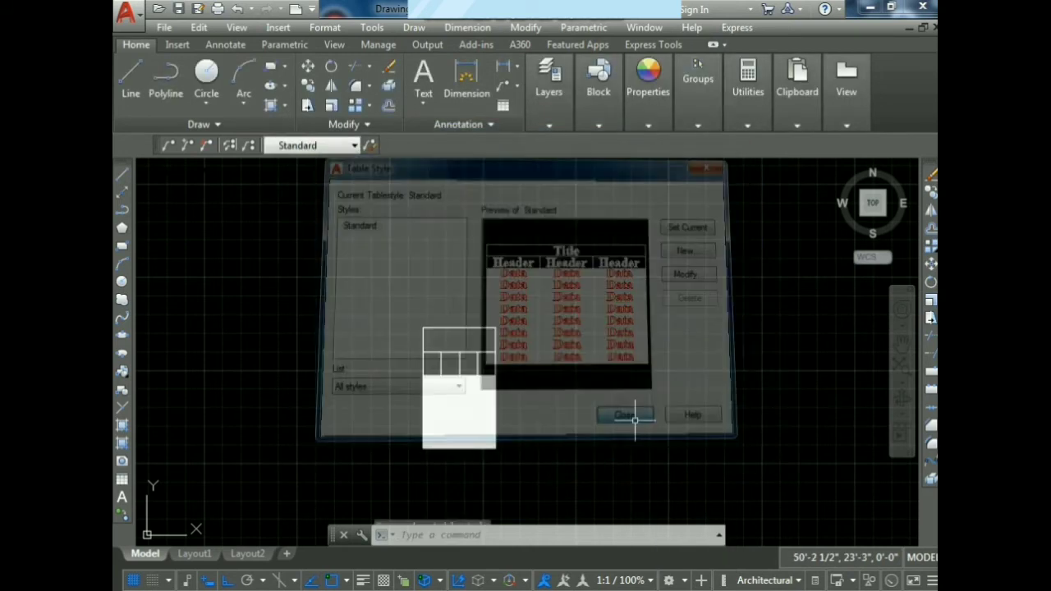
scroll(465, 406, "up", 4)
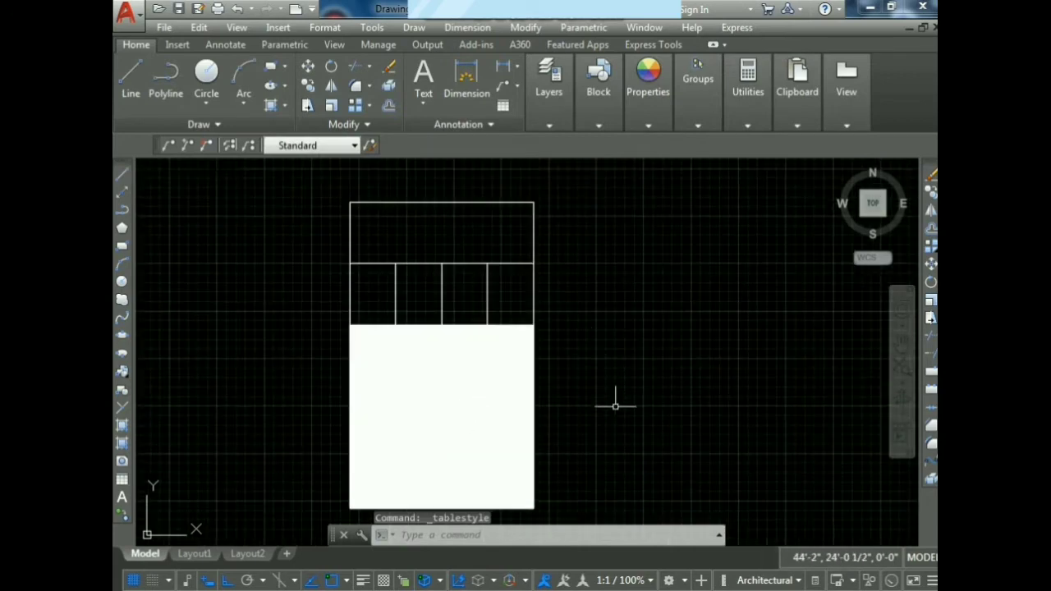
Turn on lineweight display for the drawing in the Lineweight Settings
left_click(584, 535)
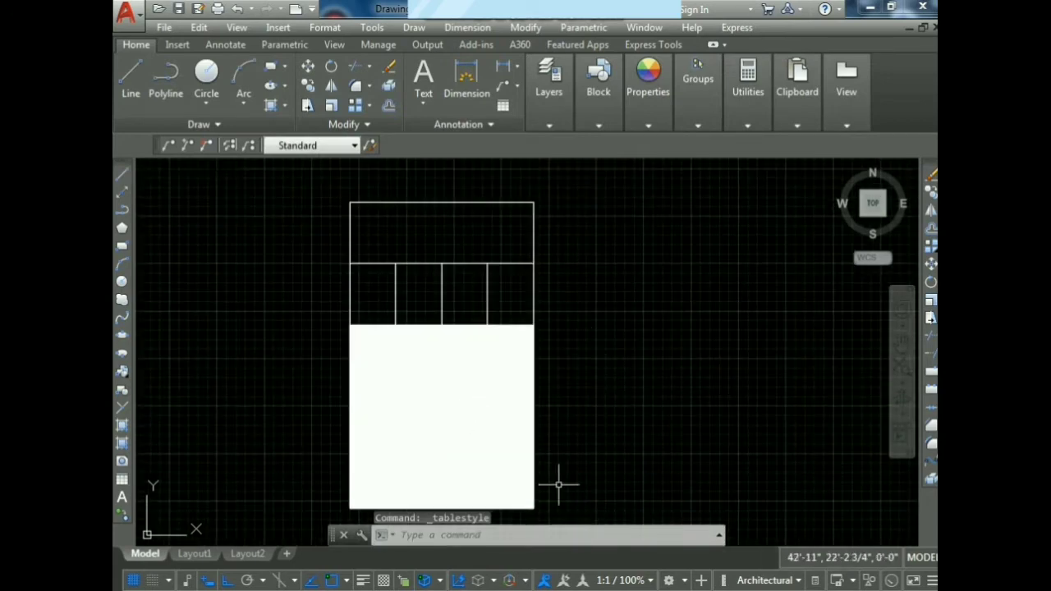
type("lw")
key("Return")
left_click(522, 266)
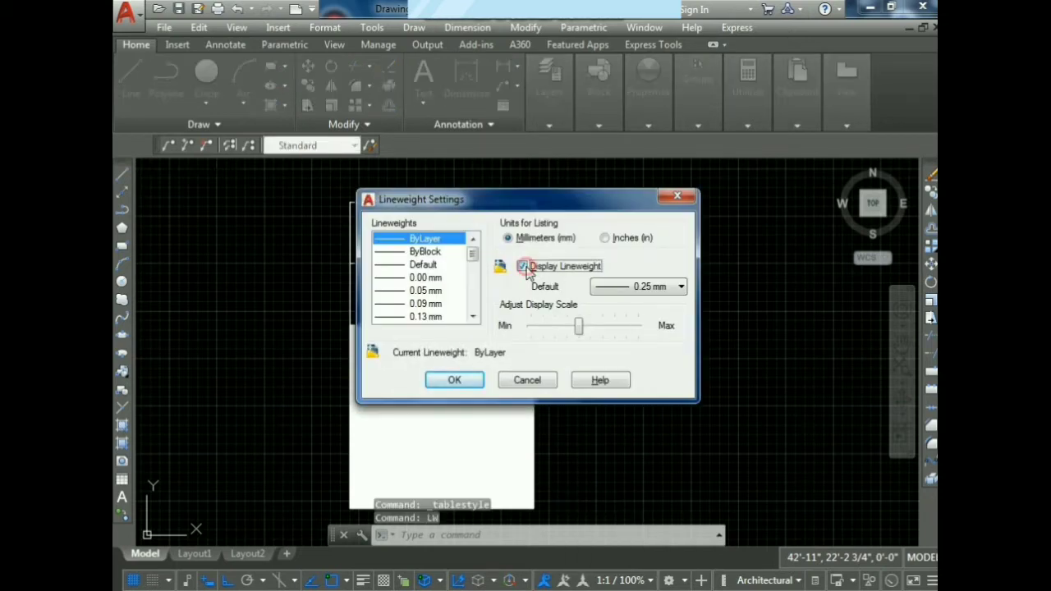
left_click_drag(571, 196, 755, 69)
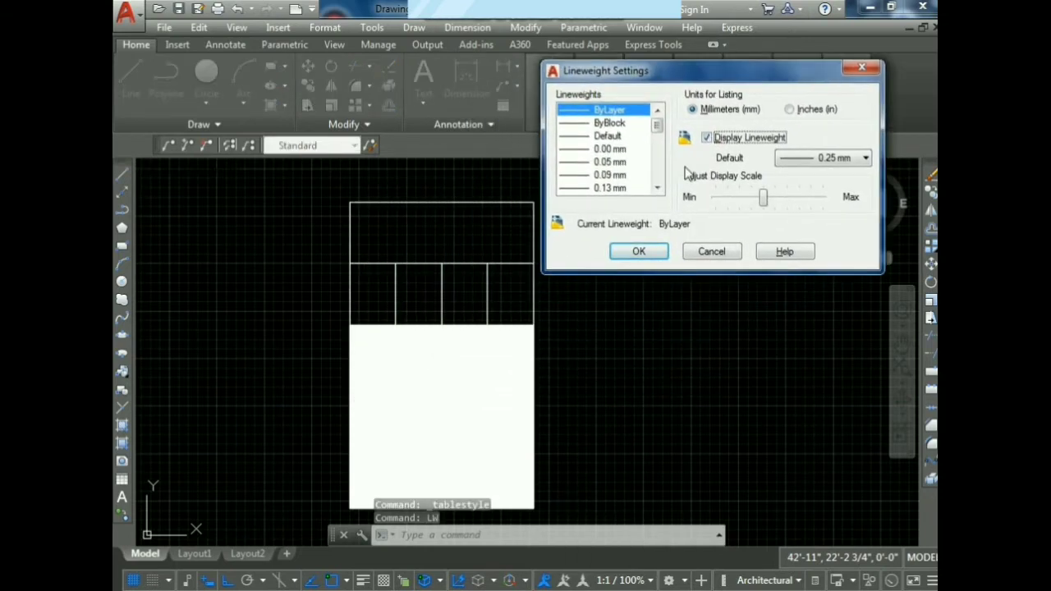
left_click(640, 251)
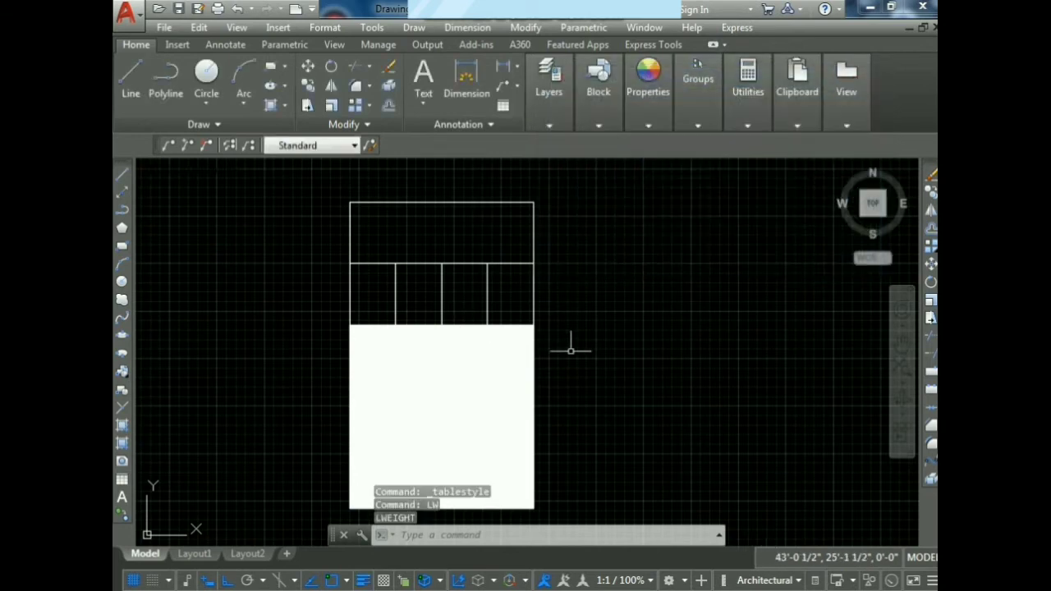
Undo the lineweight display change and the last table style modification
key("ctrl+z")
key("ctrl+z")
key("ctrl+z")
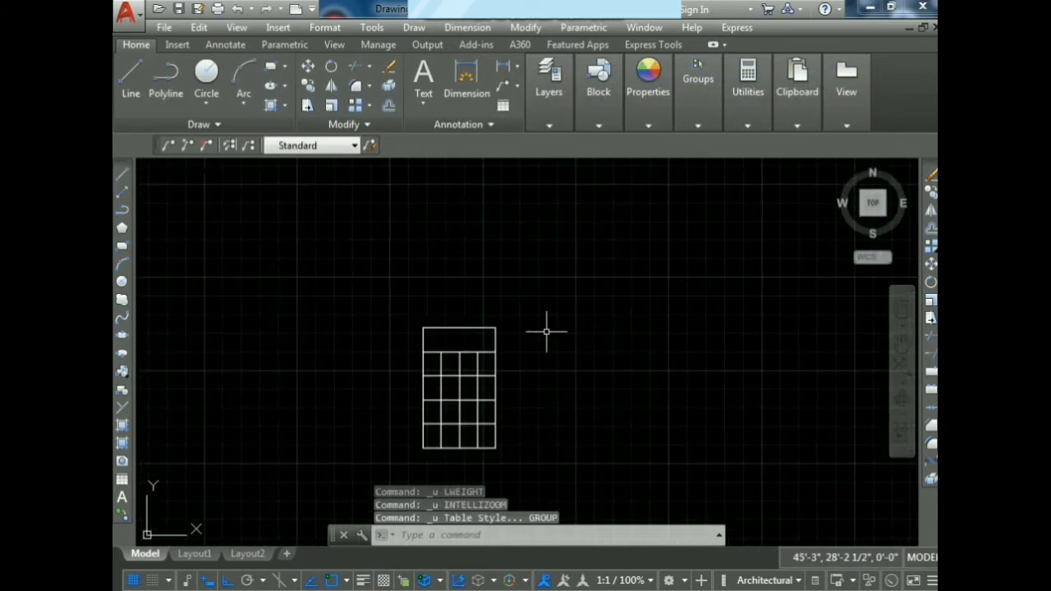
scroll(453, 459, "up", 2)
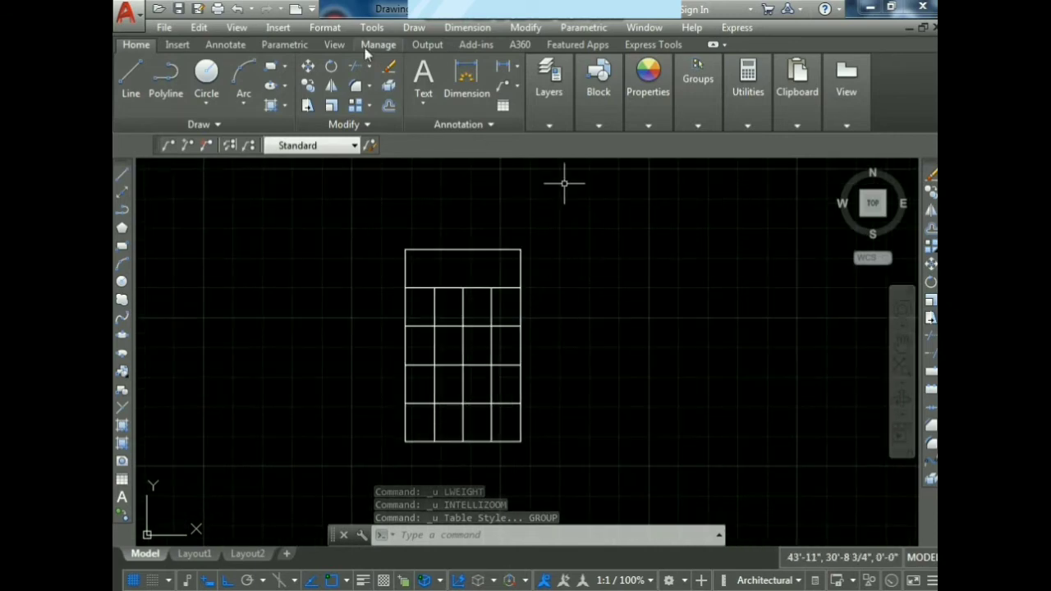
left_click(325, 27)
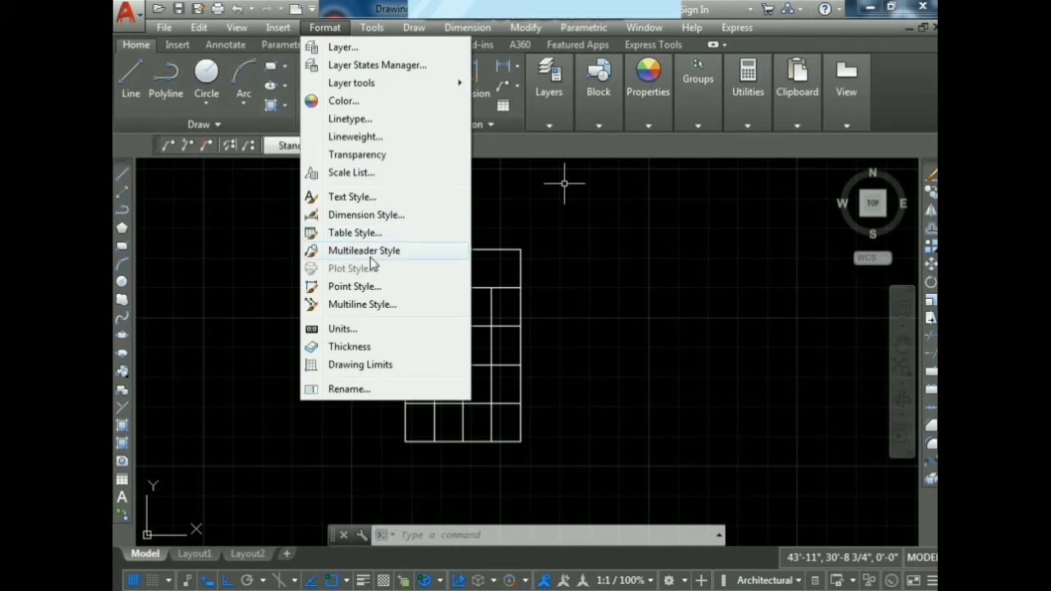
left_click(420, 535)
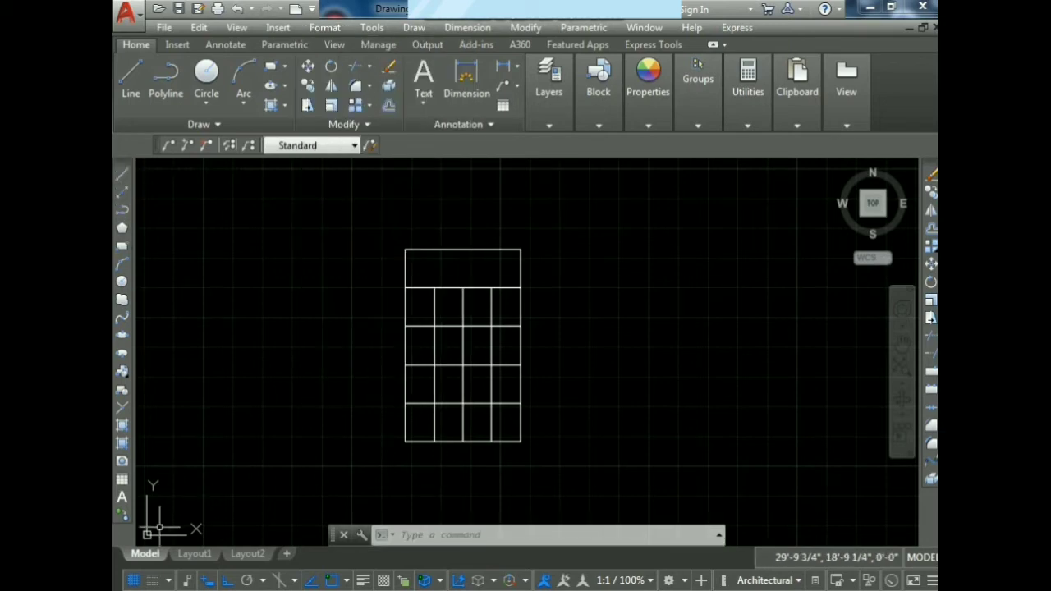
right_click(128, 164)
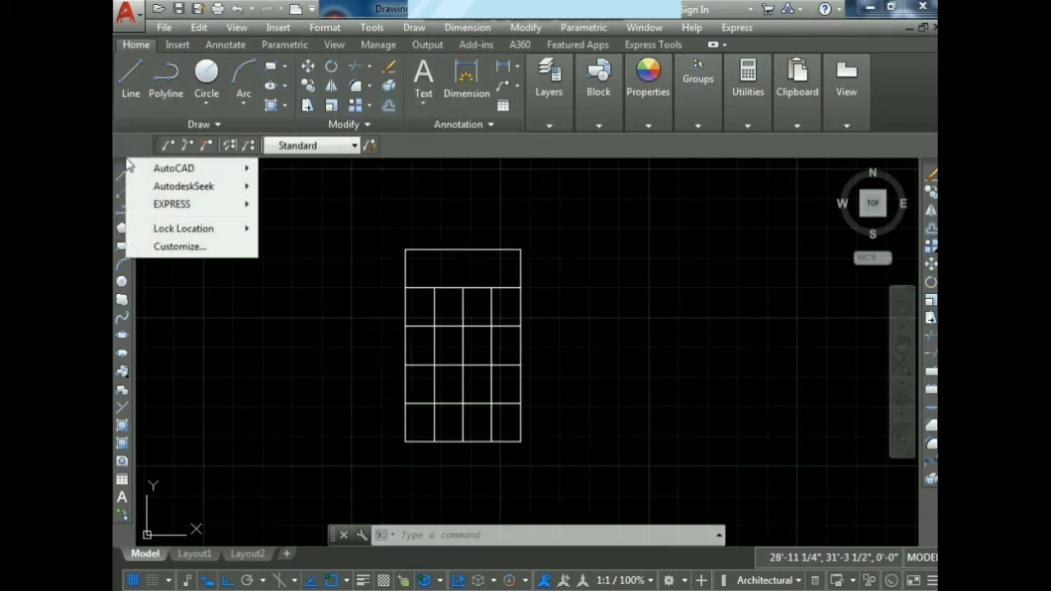
right_click(118, 163)
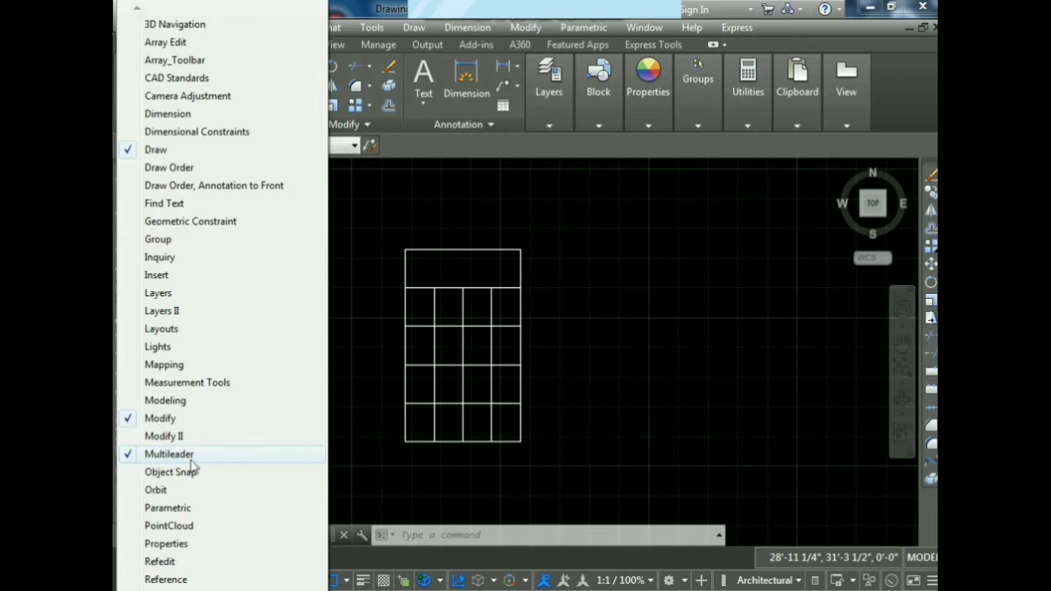
left_click(353, 223)
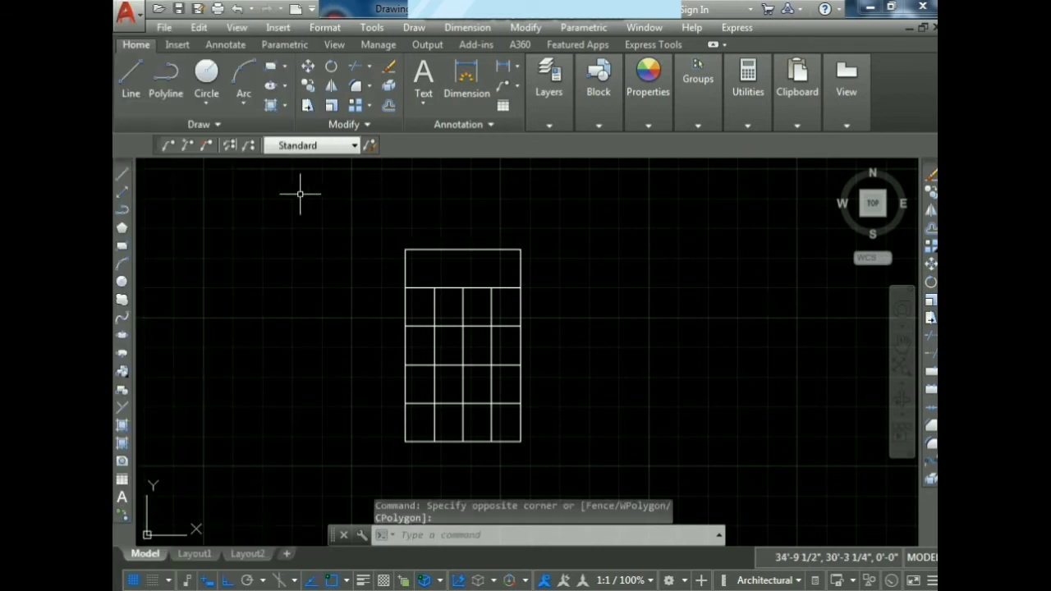
Place a multileader without text, its arrowhead on the table's right edge and its horizontal leader extending to the right
left_click(170, 149)
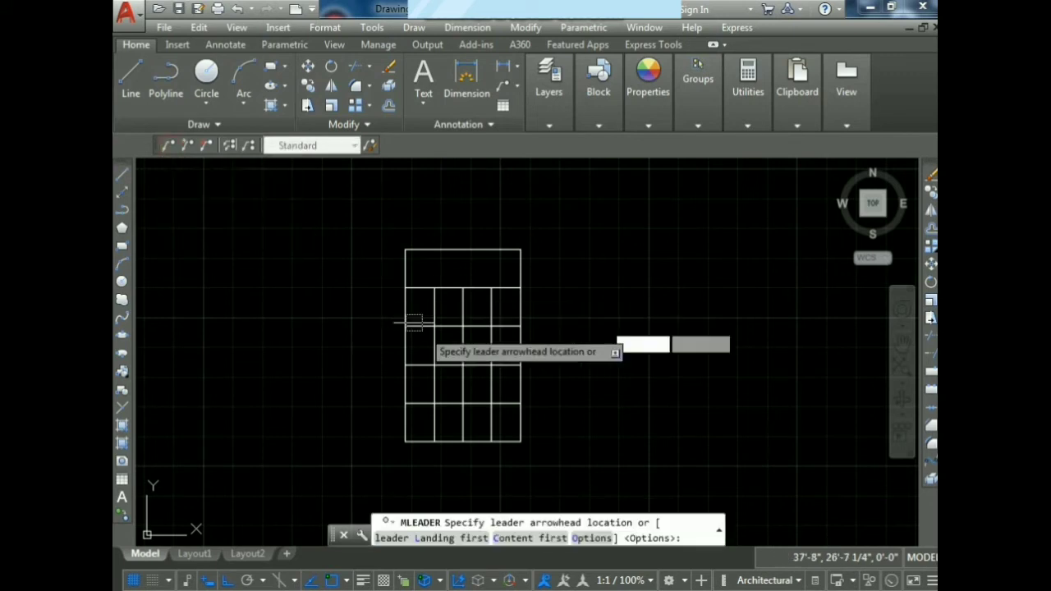
left_click(525, 372)
left_click(637, 326)
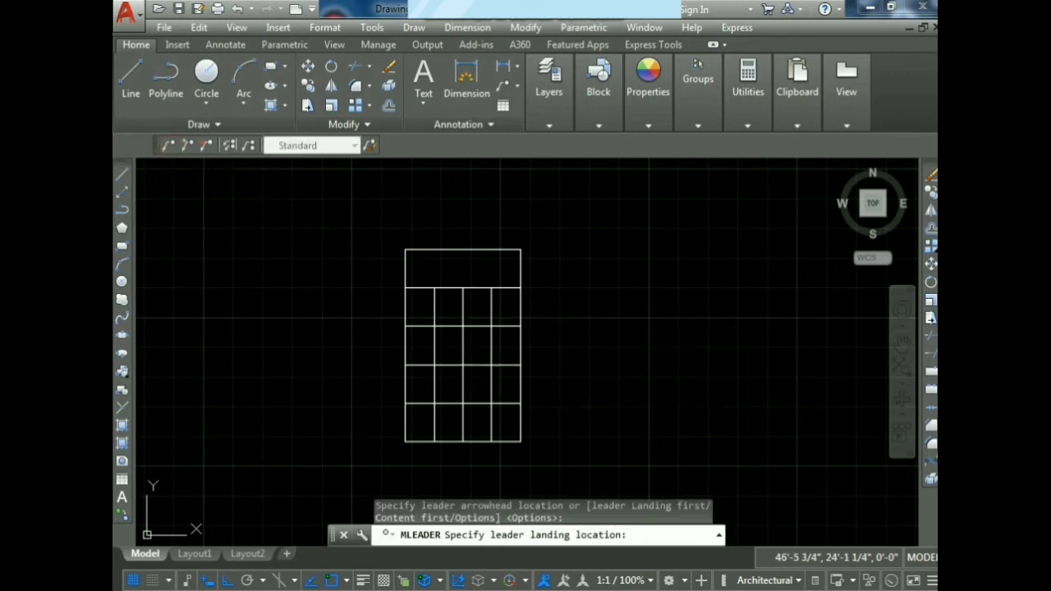
left_click(642, 296)
key("Escape")
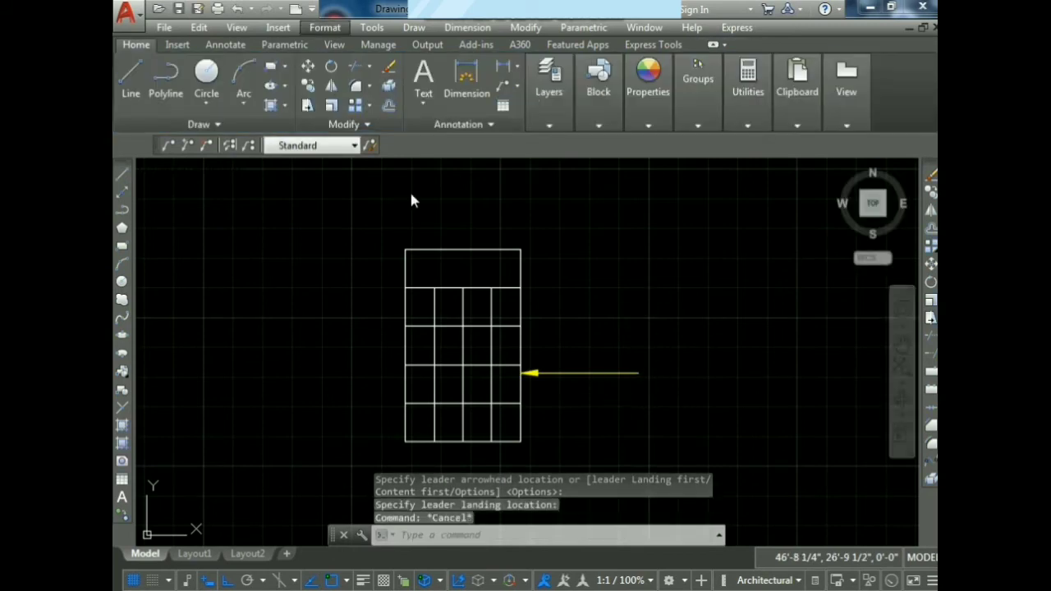
Modify the Standard multileader style by setting its leader color to Magenta
left_click(328, 27)
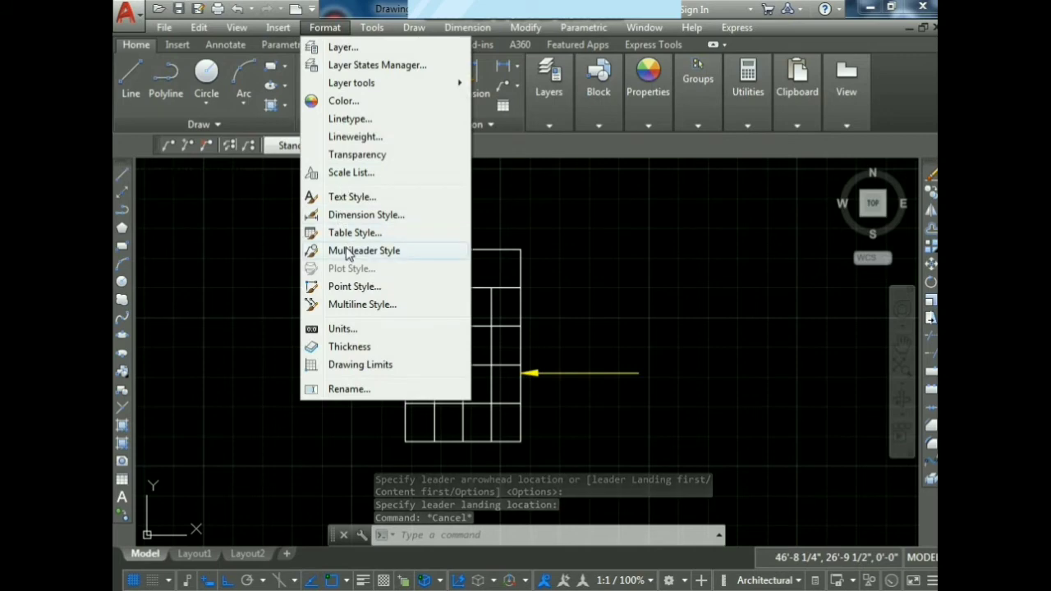
left_click(358, 253)
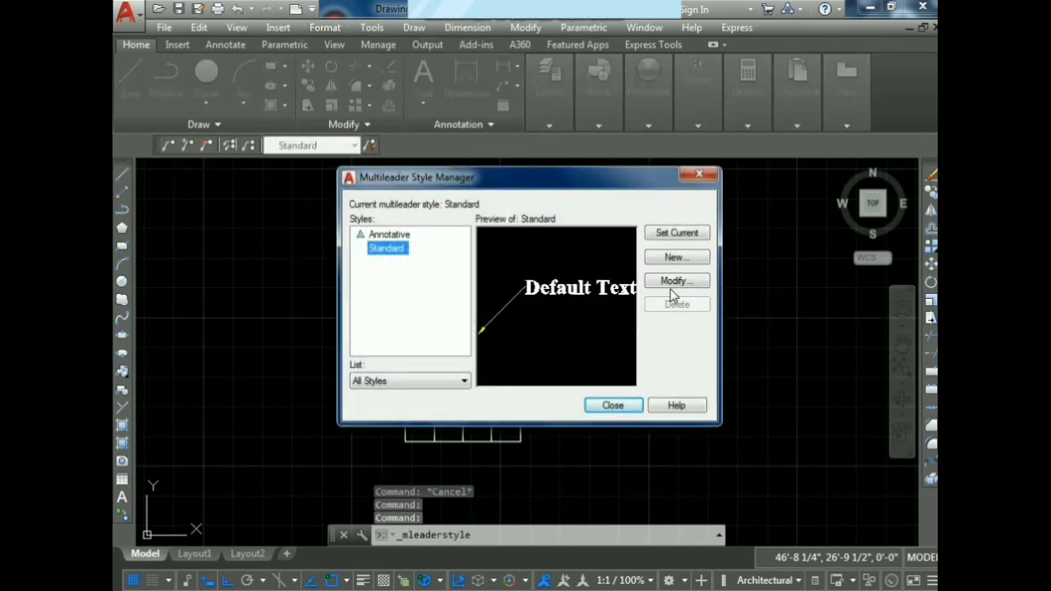
left_click(672, 285)
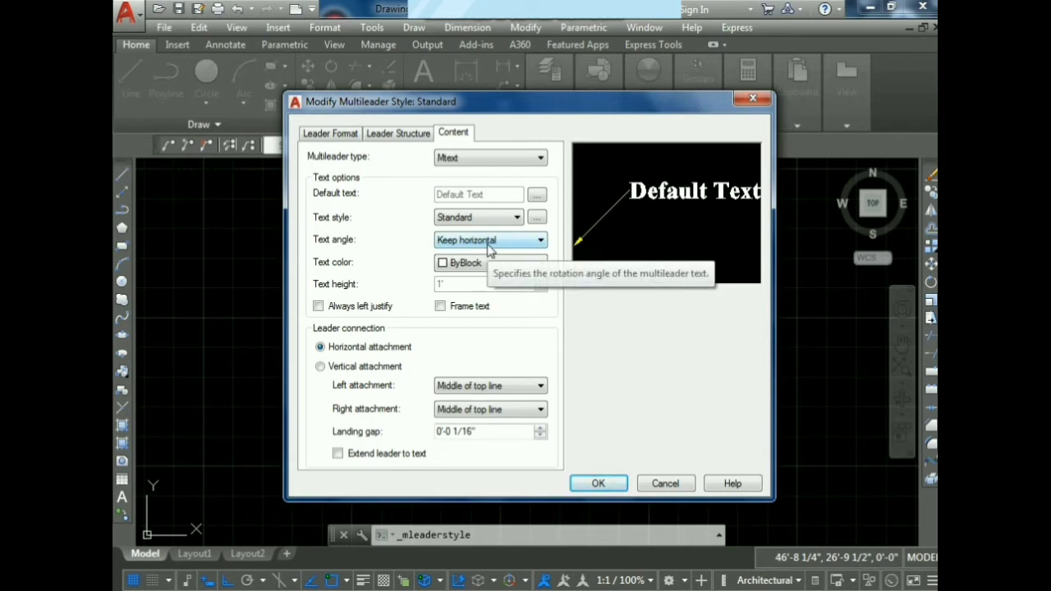
left_click(311, 140)
left_click(471, 195)
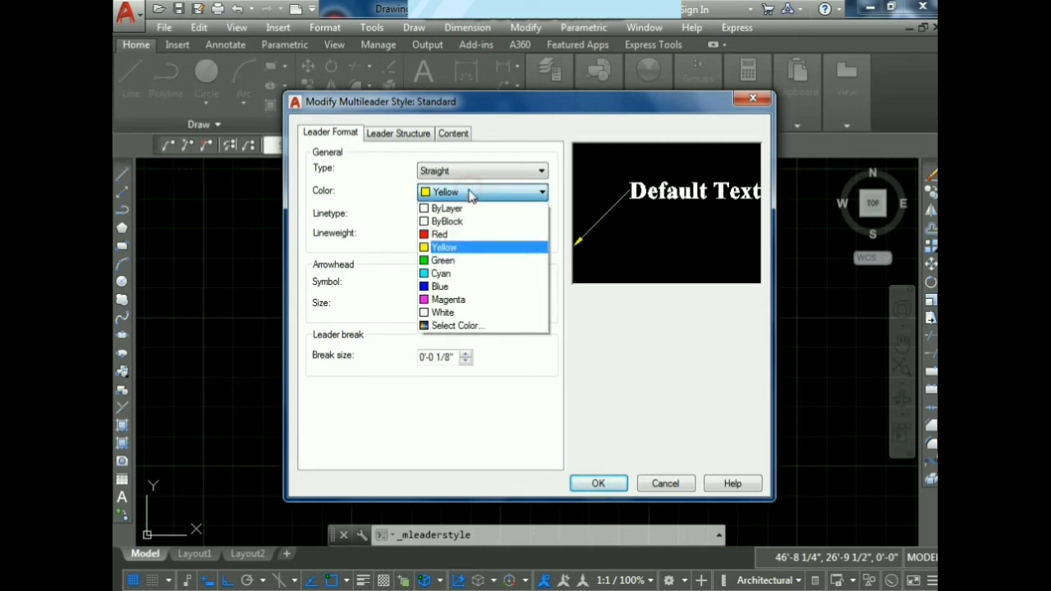
left_click(438, 301)
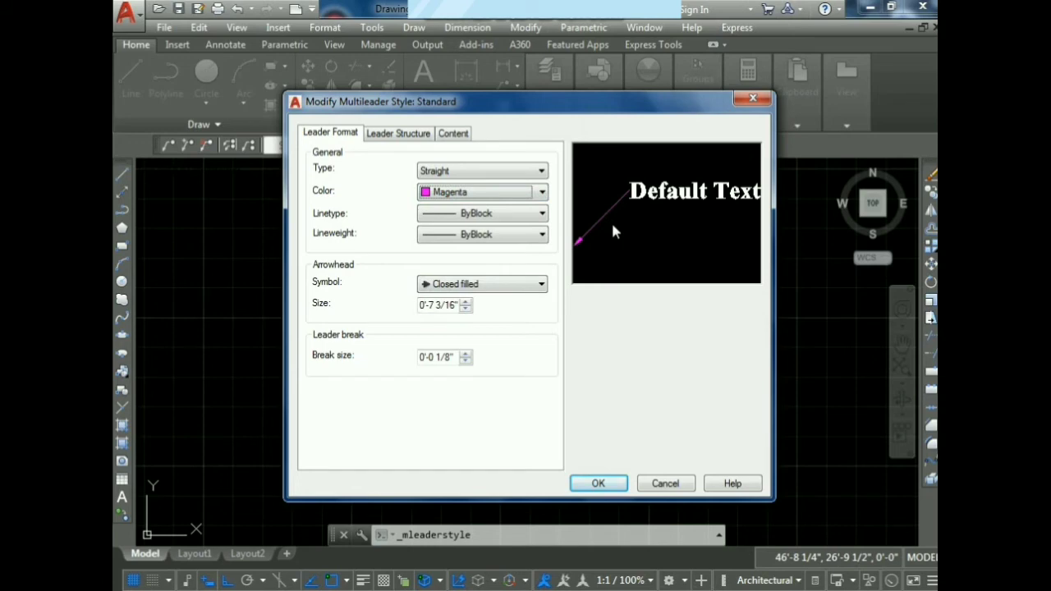
Set the Standard multileader style's leader type to Spline and its arrowhead size to 0'-7 15/16", keeping linetype and lineweight ByBlock
left_click(491, 217)
left_click(492, 239)
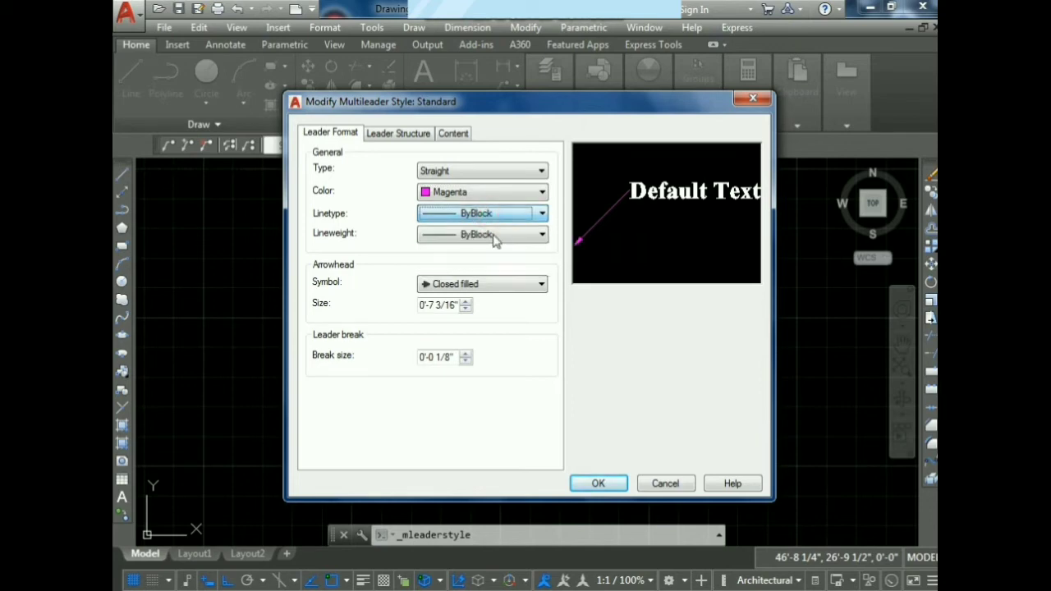
left_click(499, 237)
left_click(489, 260)
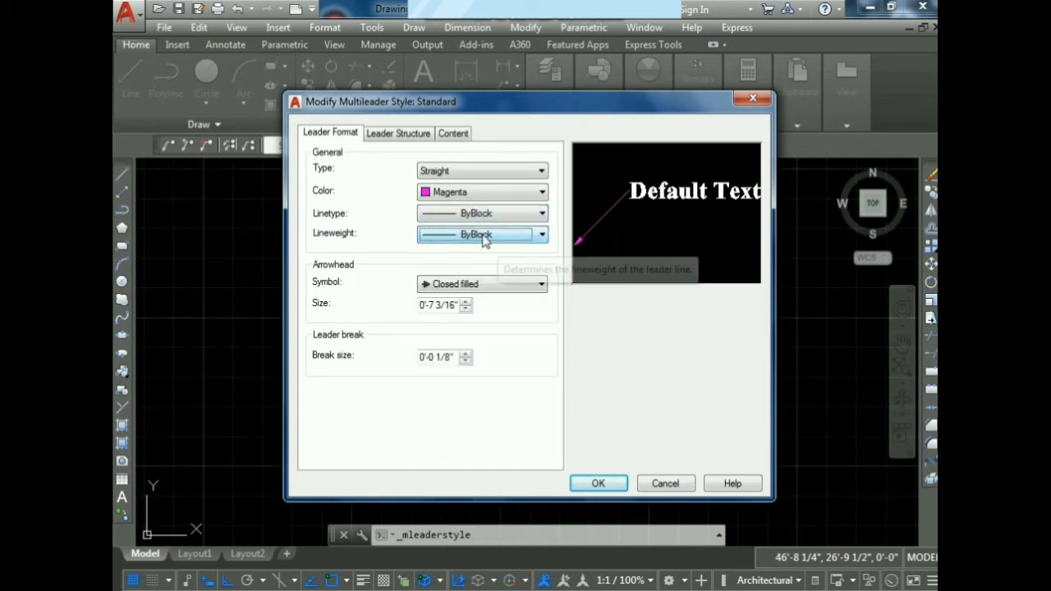
left_click(441, 171)
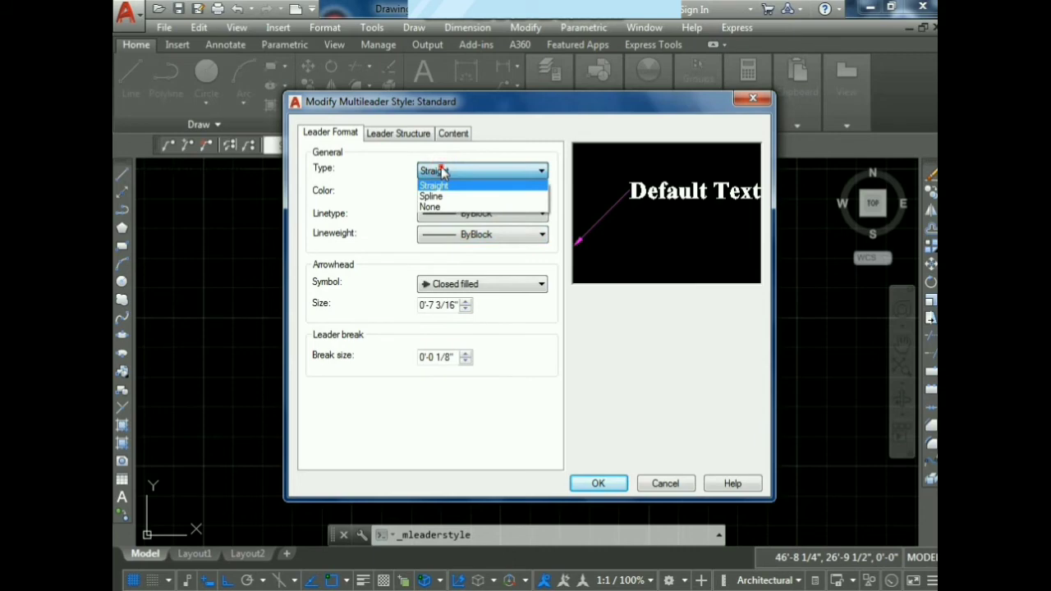
left_click(442, 172)
left_click(433, 170)
left_click(435, 197)
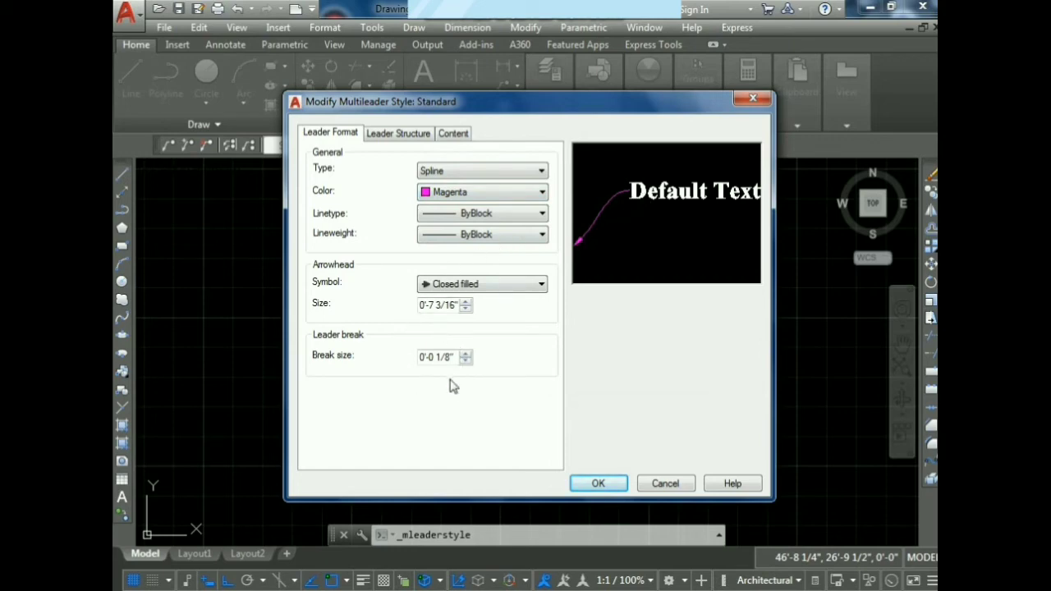
left_click(465, 303)
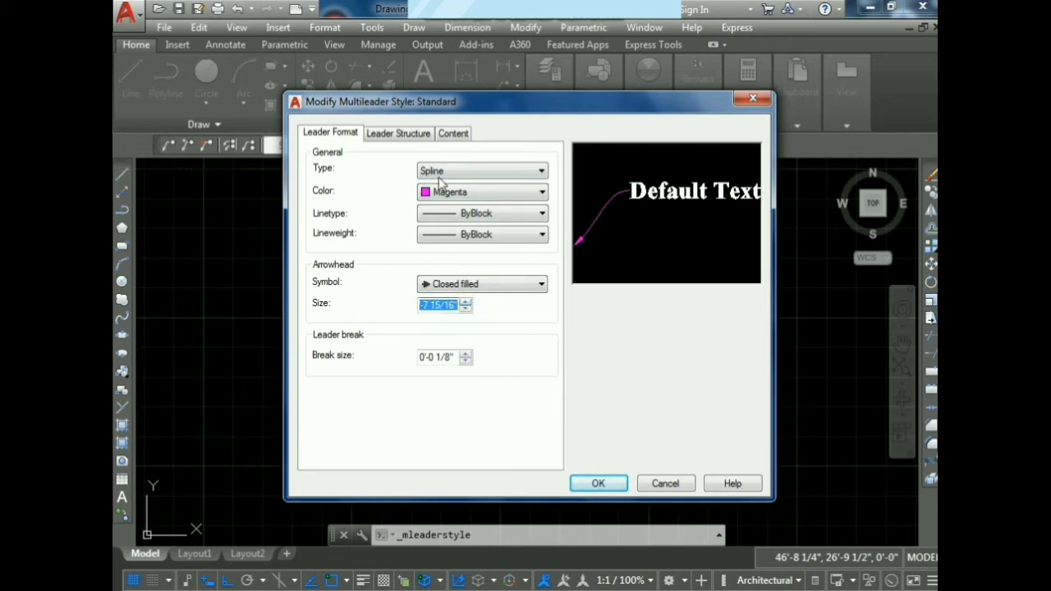
Try adjusting the maximum number of leader points in the Standard multileader style's leader structure
left_click(399, 134)
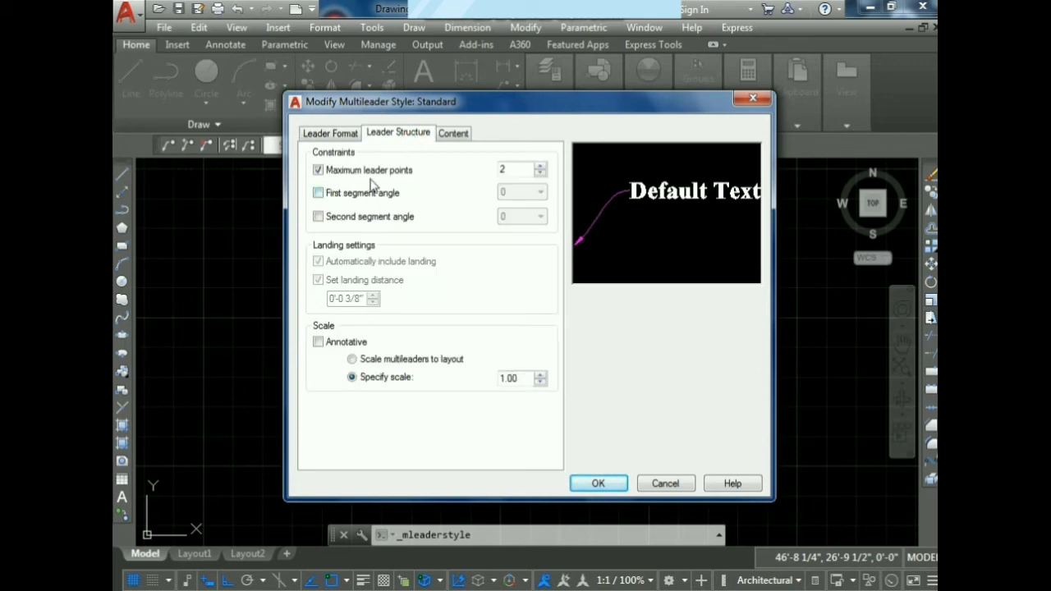
left_click(541, 173)
left_click(535, 175)
Keep Mtext as the multileader type and set the style's text color to Red
left_click(464, 134)
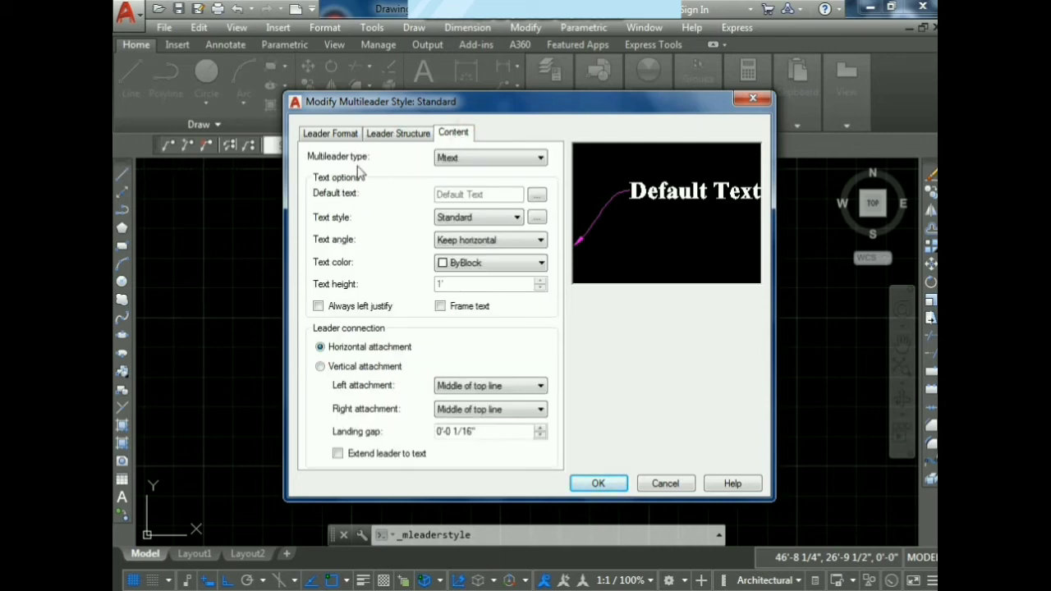
left_click(458, 163)
left_click(457, 168)
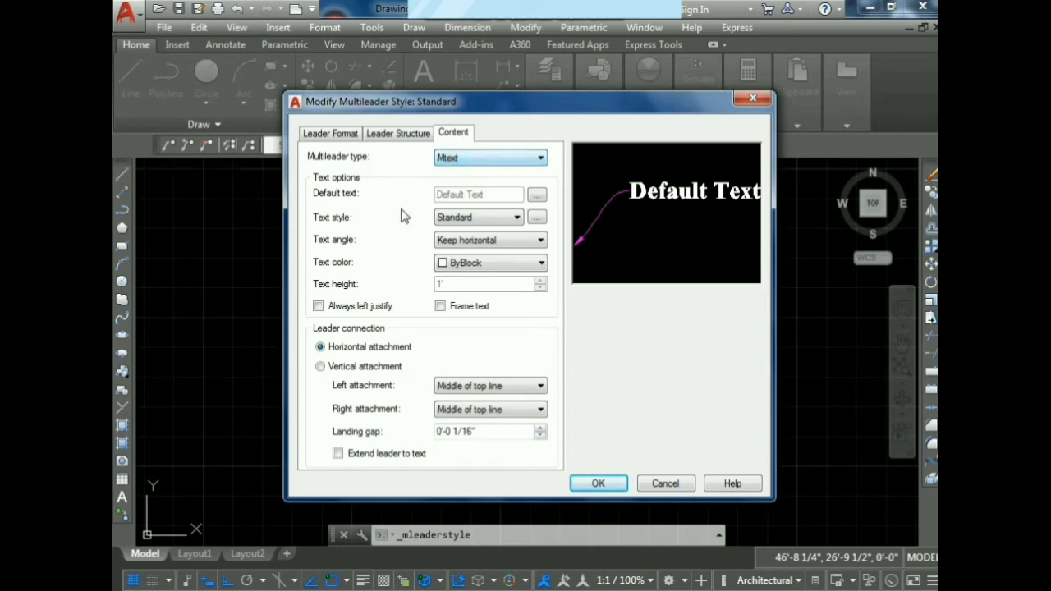
left_click(460, 263)
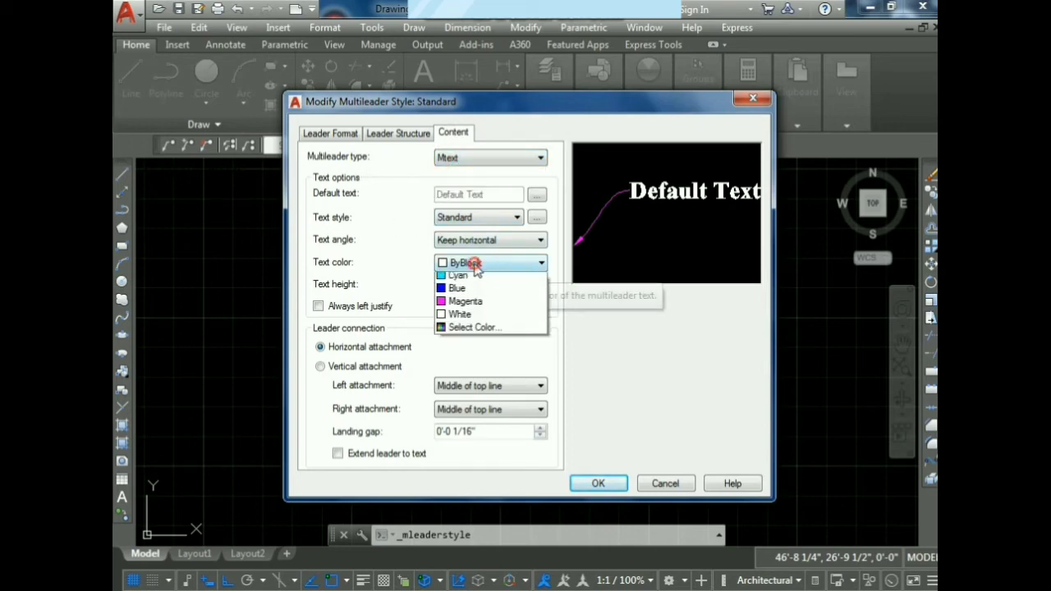
left_click(475, 307)
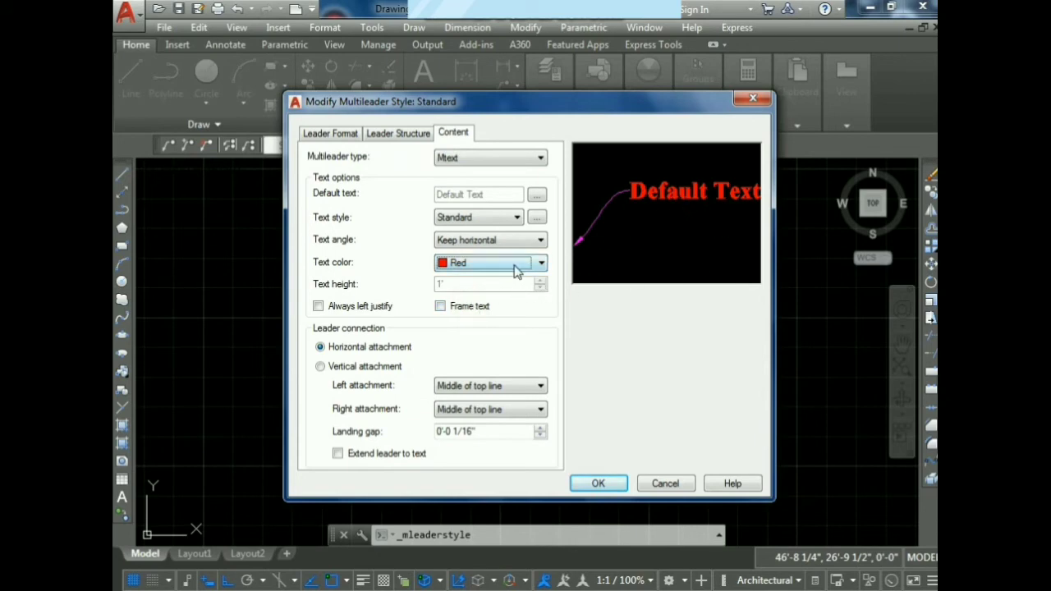
Accept the modified Standard multileader style, set it as current, and return to the drawing
left_click(599, 485)
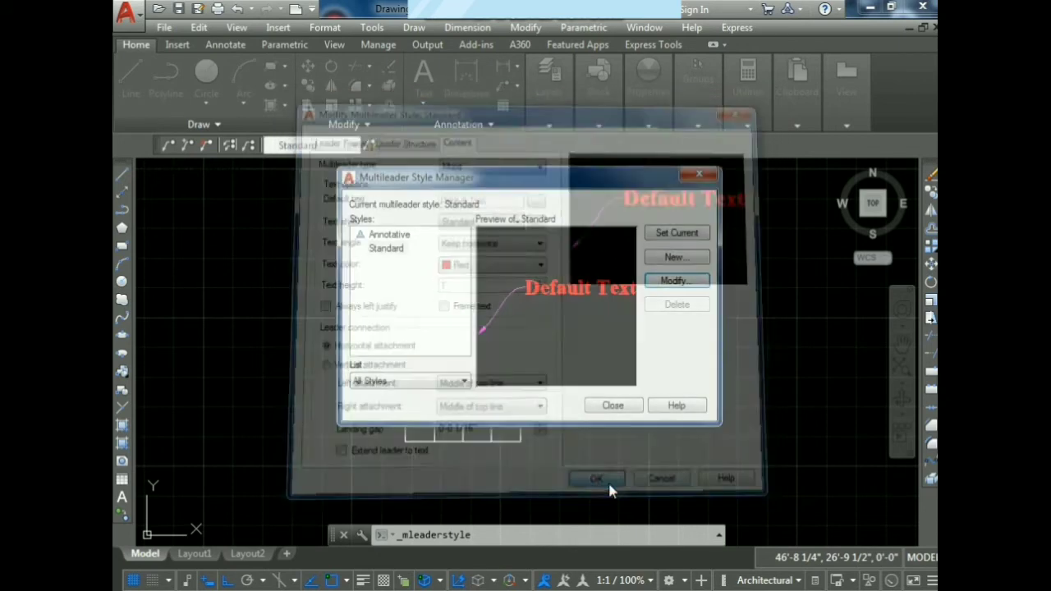
left_click(663, 235)
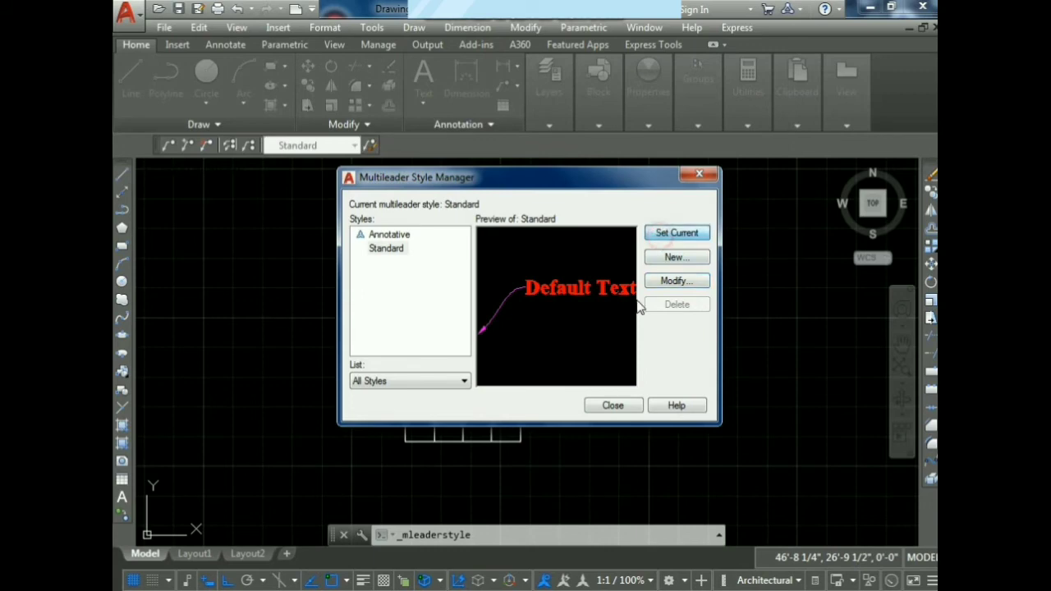
left_click(611, 407)
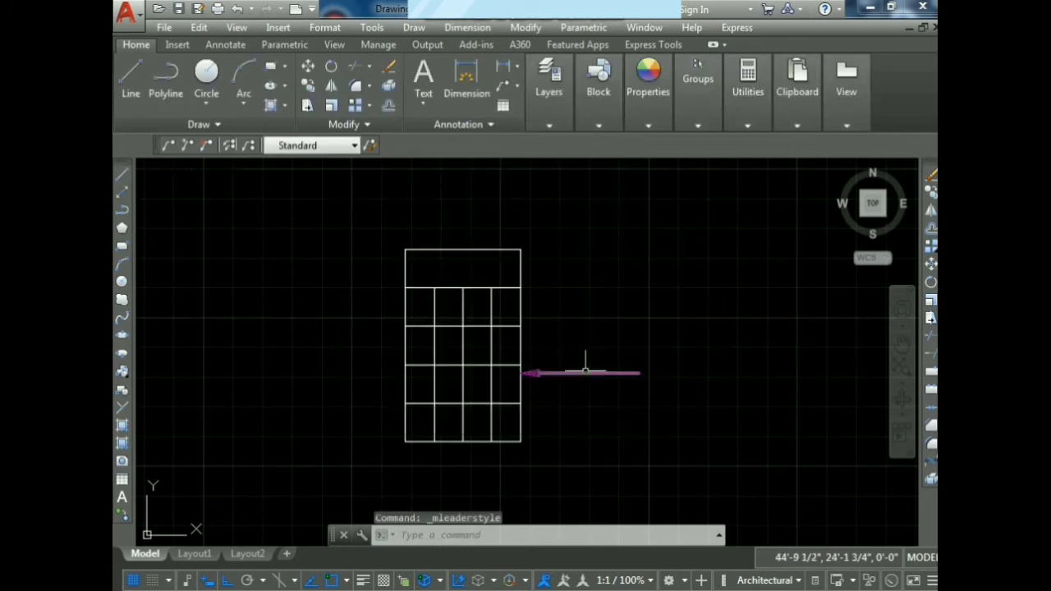
Place a second multileader without text, its arrowhead on the line below the table's title row and its horizontal leader extending right
left_click(167, 144)
left_click(476, 288)
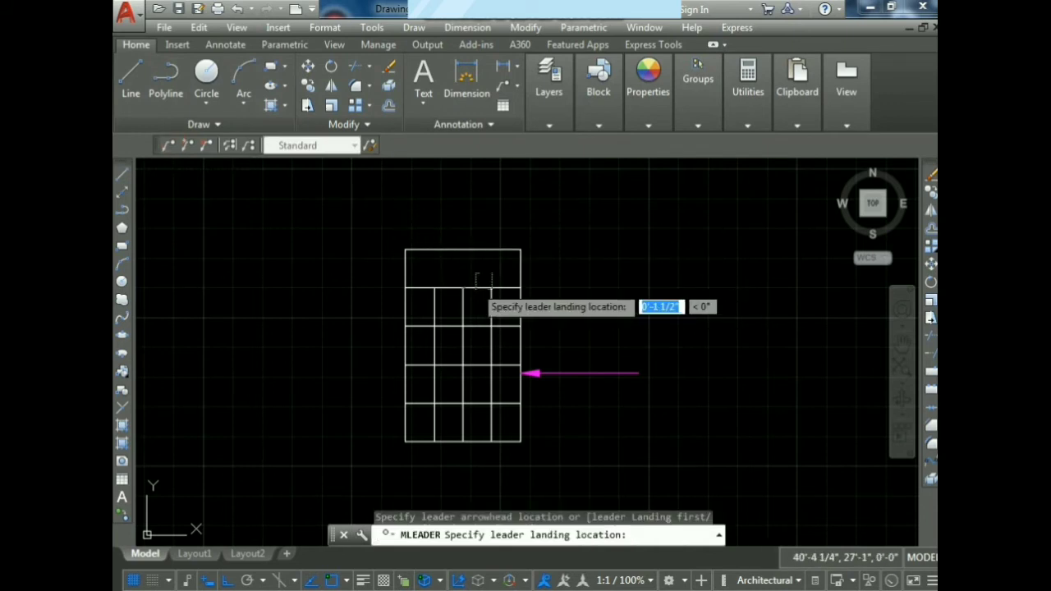
left_click(622, 242)
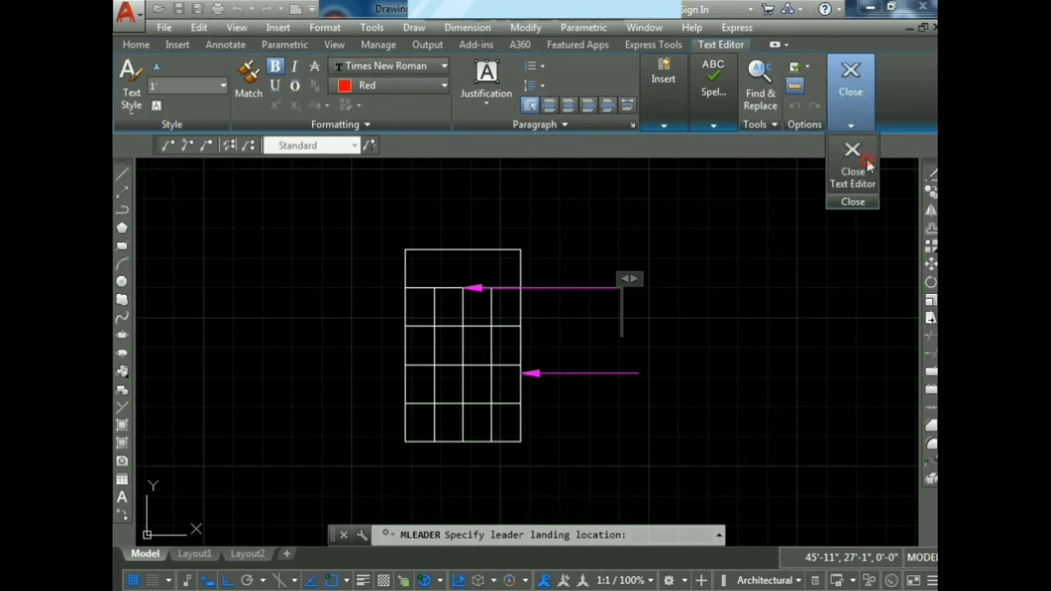
left_click(868, 164)
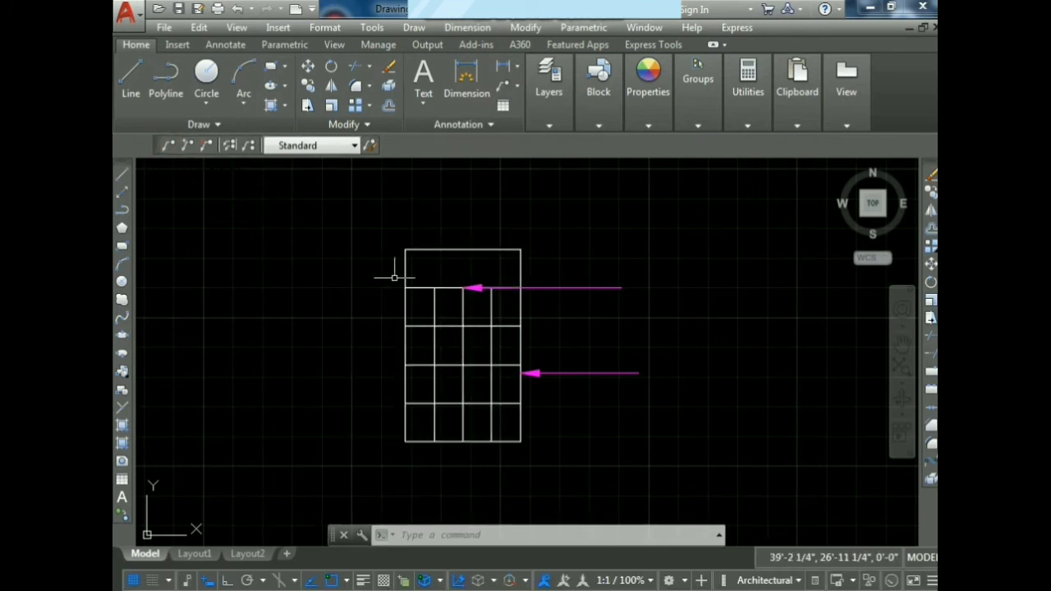
Place a multileader labelled "ROOM 2", its arrowhead on the table's right edge below the first body row and its landing up to the right
left_click(168, 146)
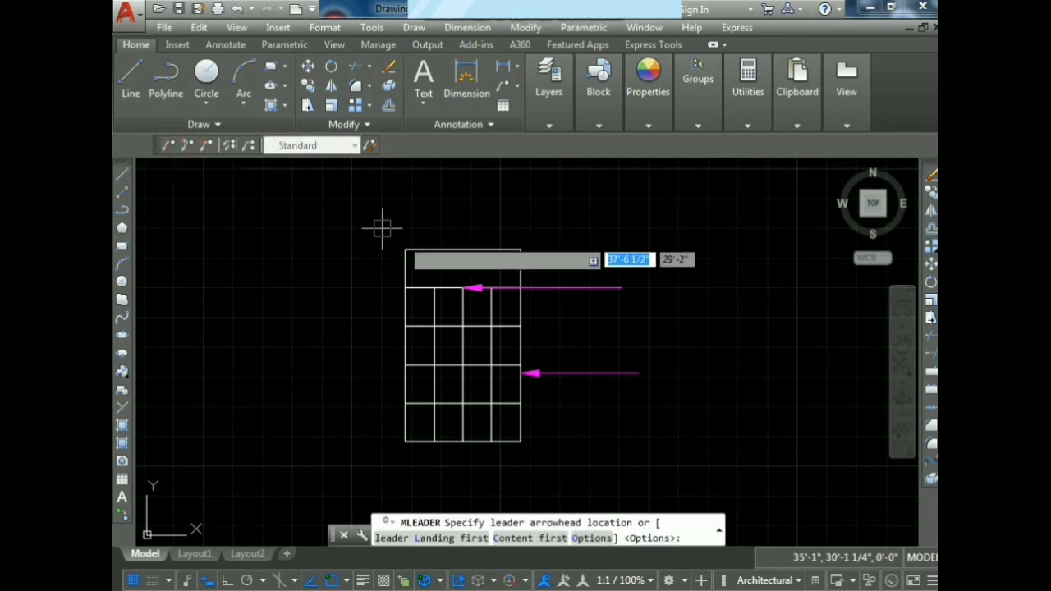
left_click(521, 326)
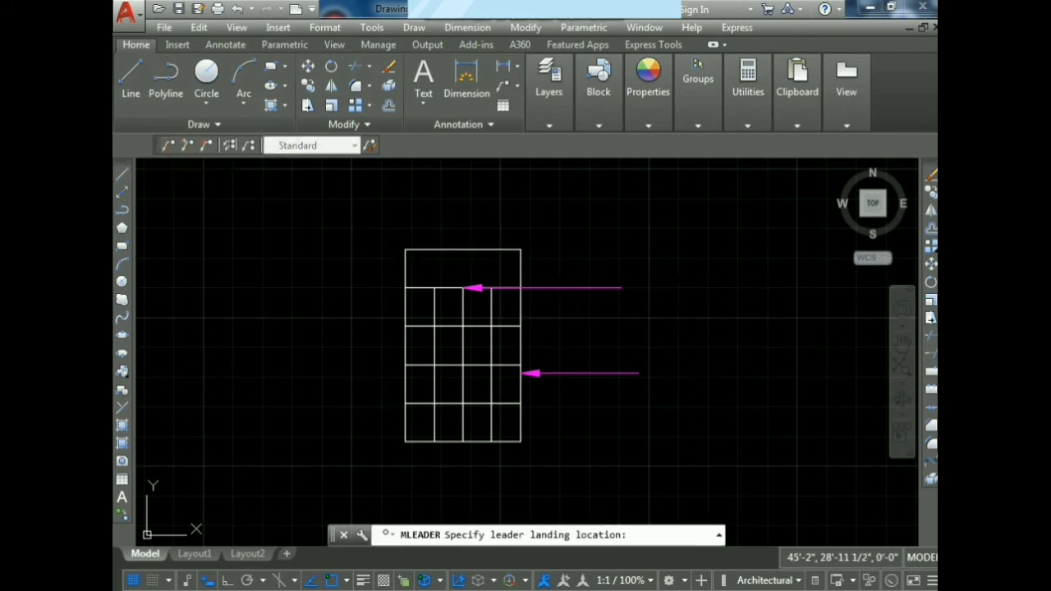
left_click(600, 235)
type("GRR")
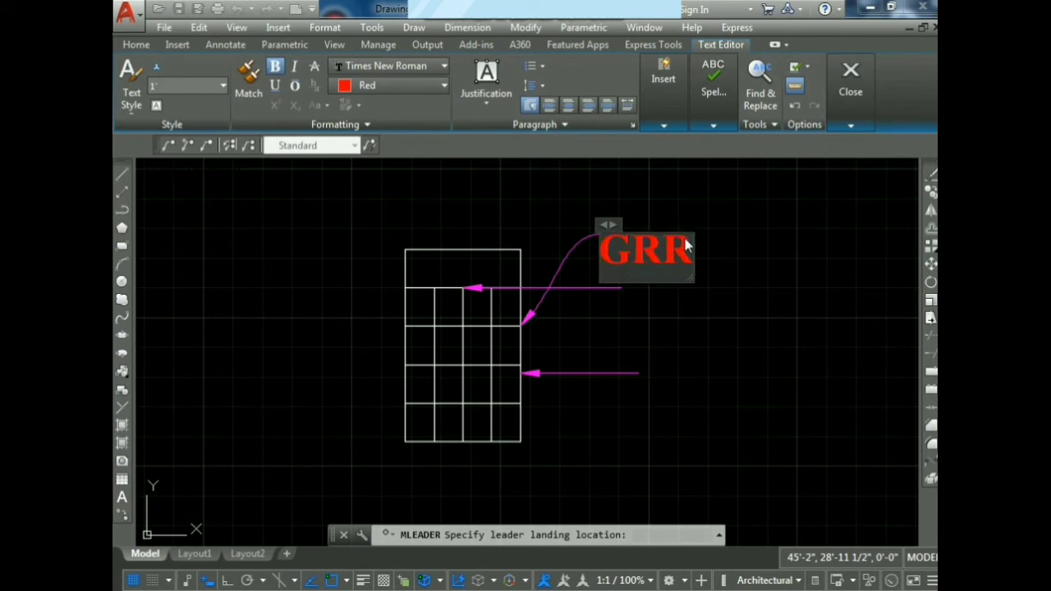
key("BackSpace")
key("BackSpace")
key("BackSpace")
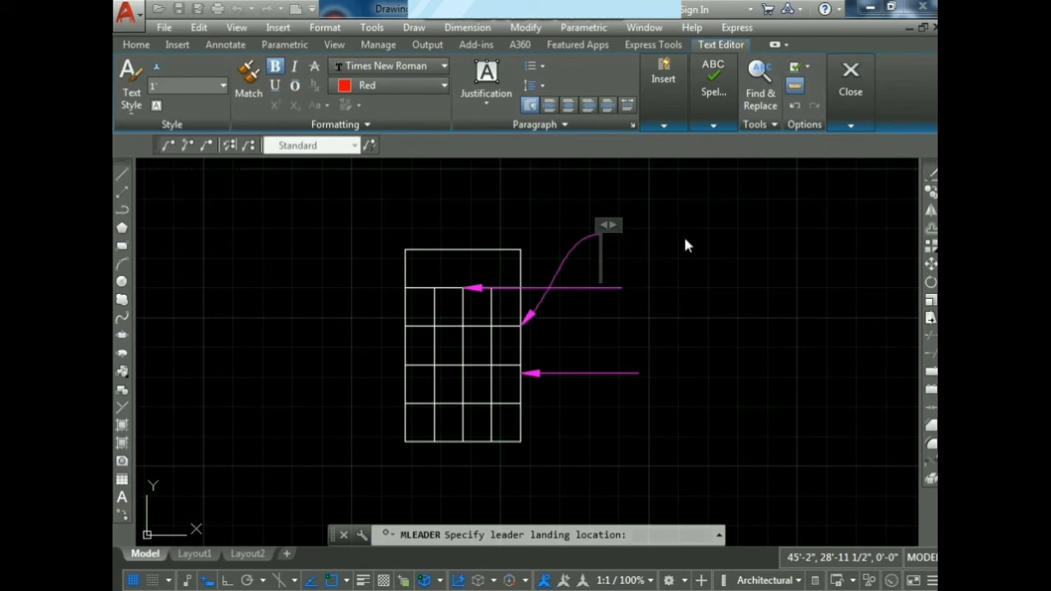
type("ROOM 2")
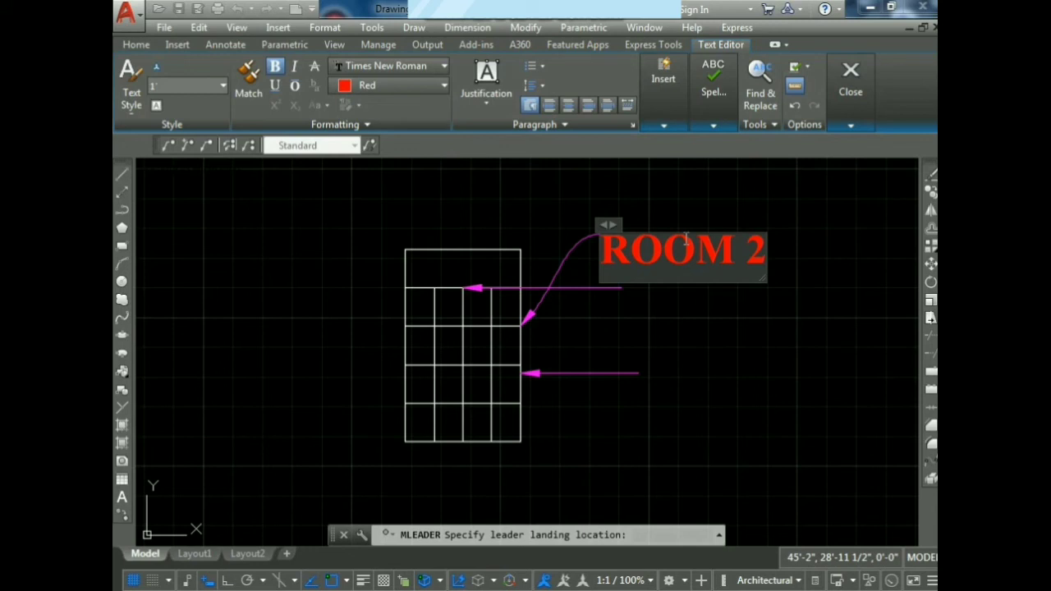
key("Return")
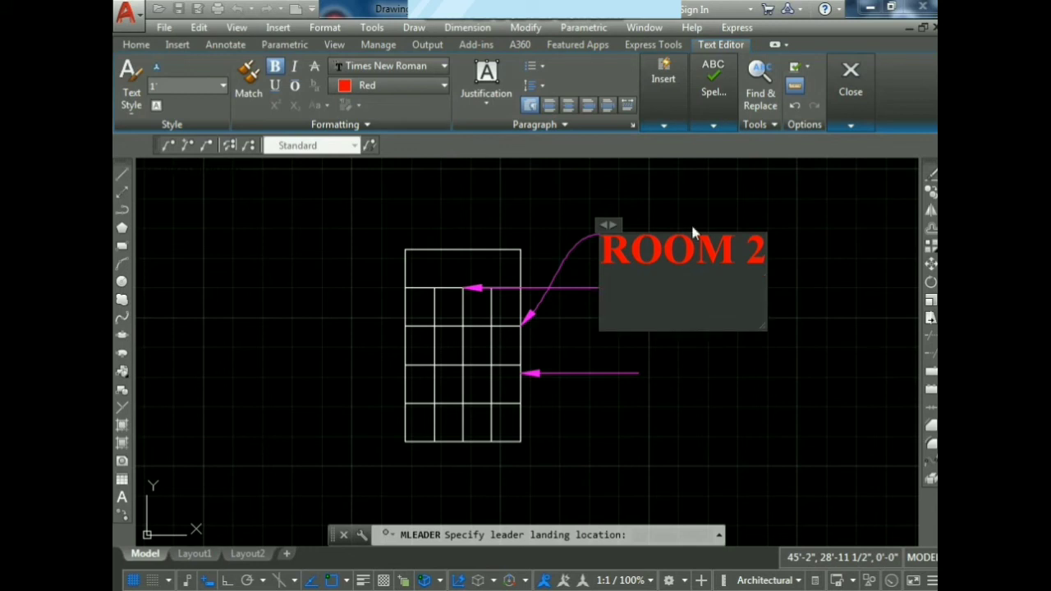
left_click(837, 254)
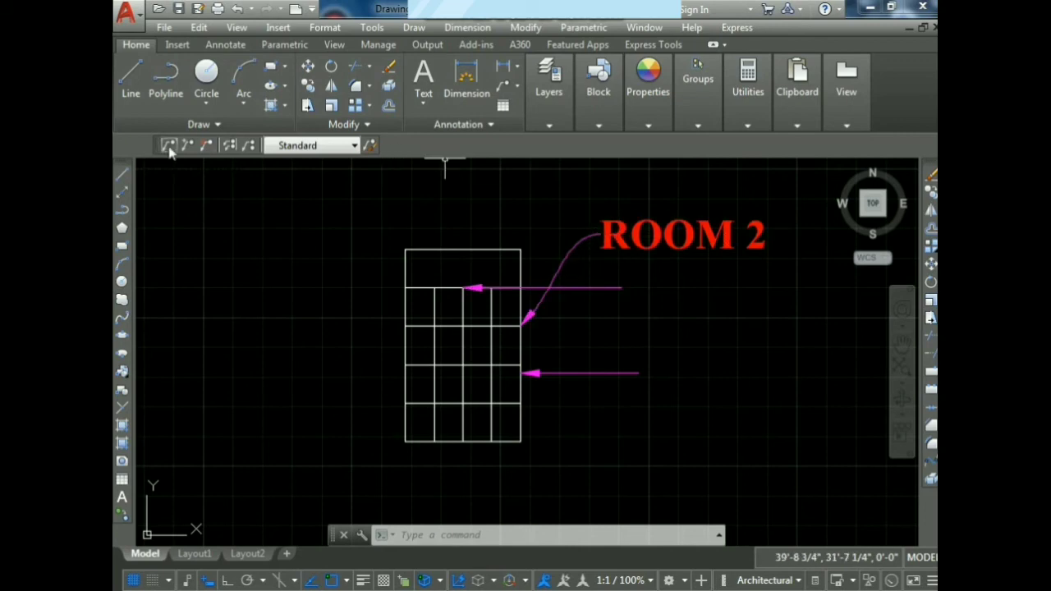
Modify the Standard multileader style to use Yellow text color and return to the drawing
left_click(325, 28)
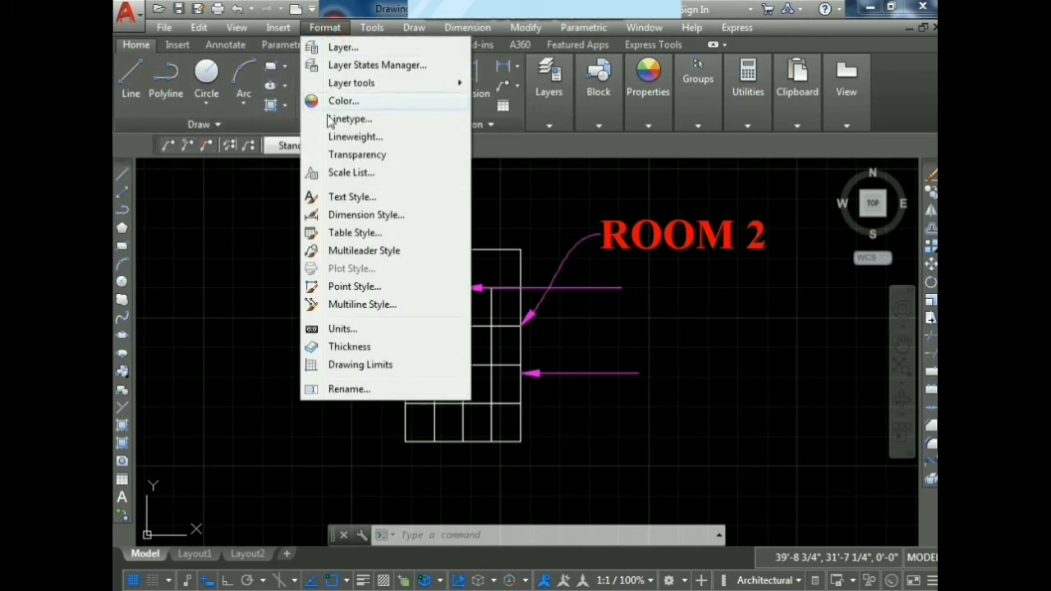
left_click(361, 245)
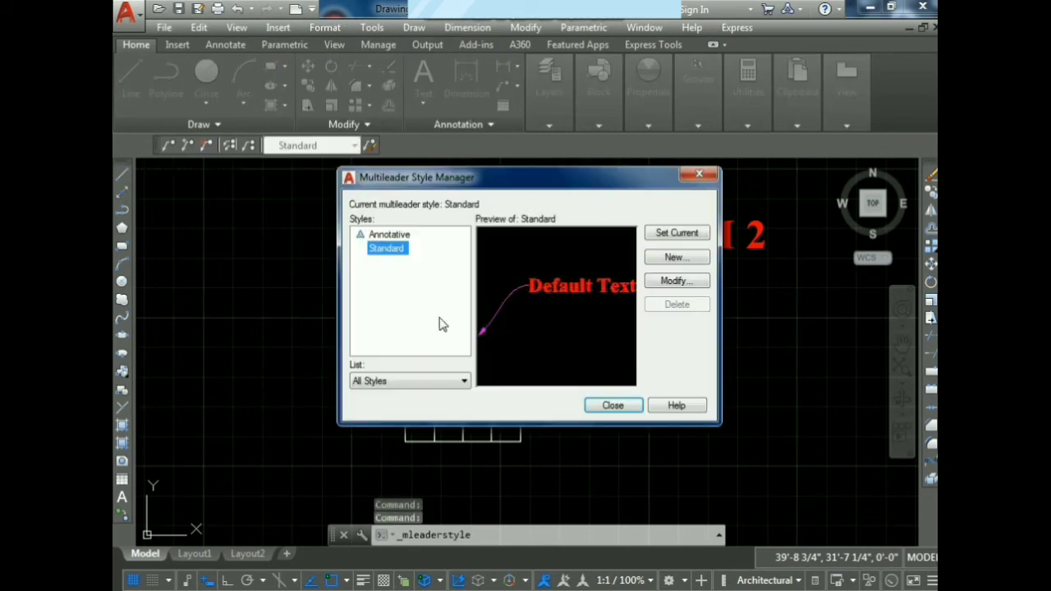
left_click(690, 287)
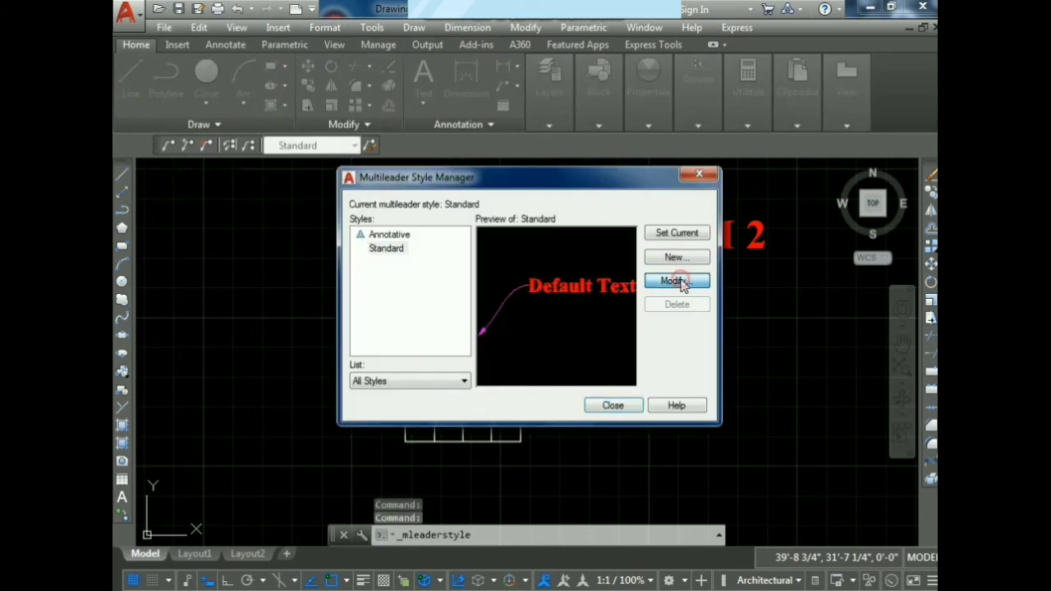
left_click(448, 263)
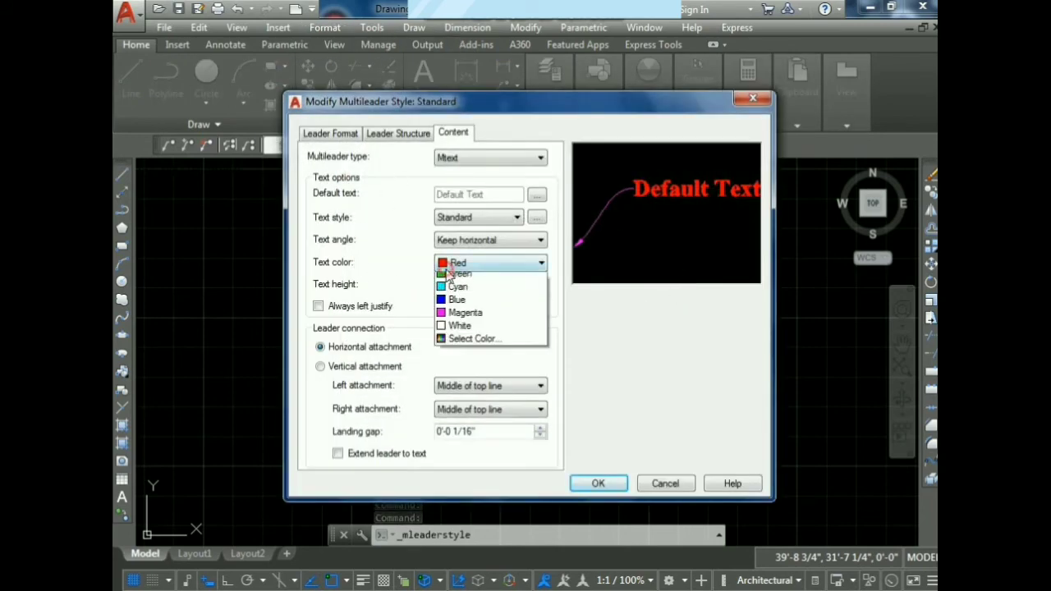
left_click(453, 323)
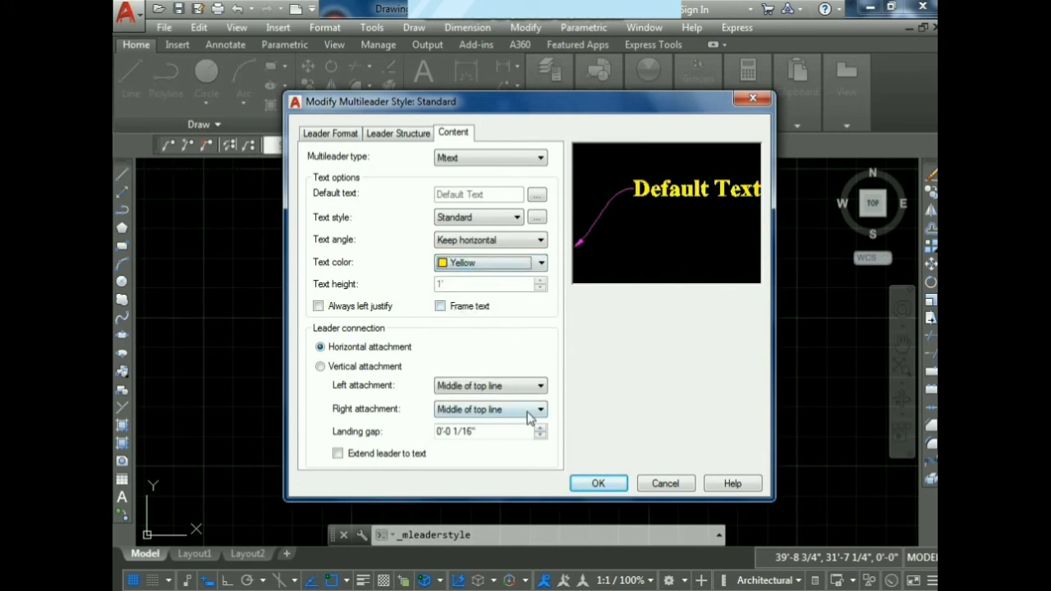
left_click(597, 485)
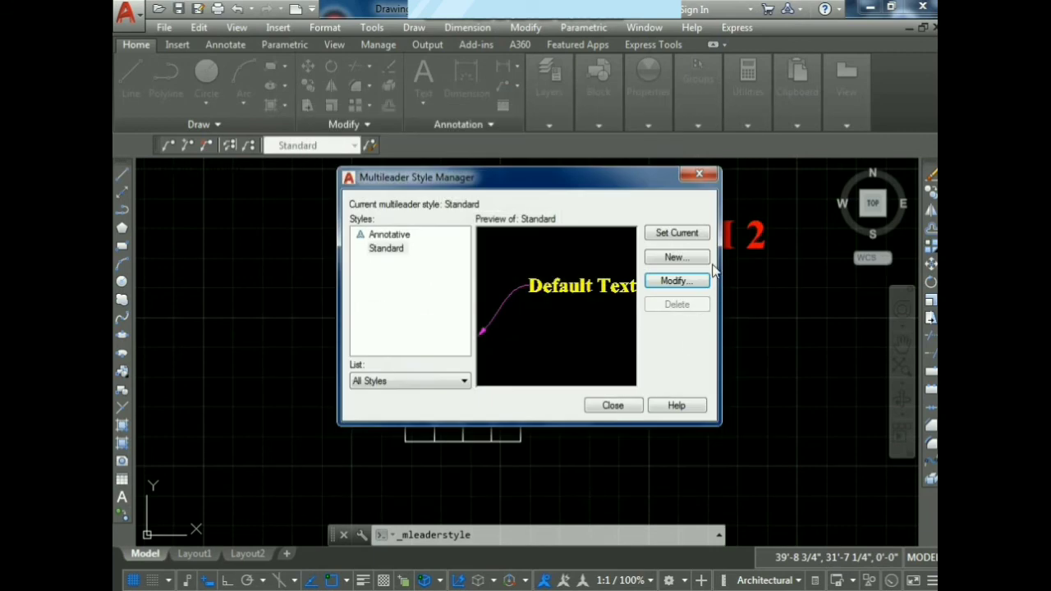
left_click(614, 407)
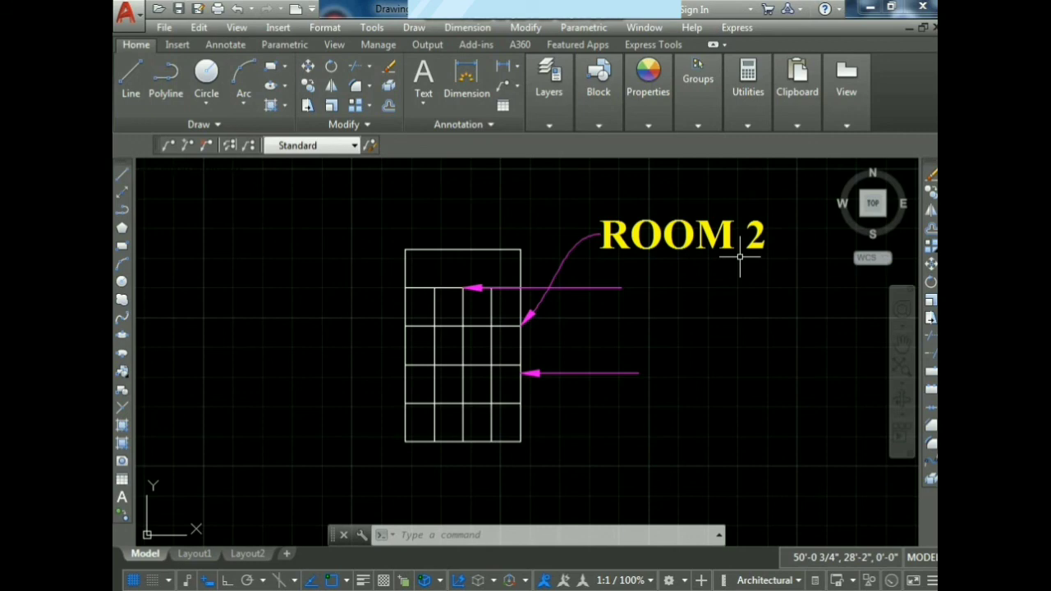
Place another multileader without text, its arrowhead on the table's bottom edge at the last column divider and its landing up to the right
left_click(168, 145)
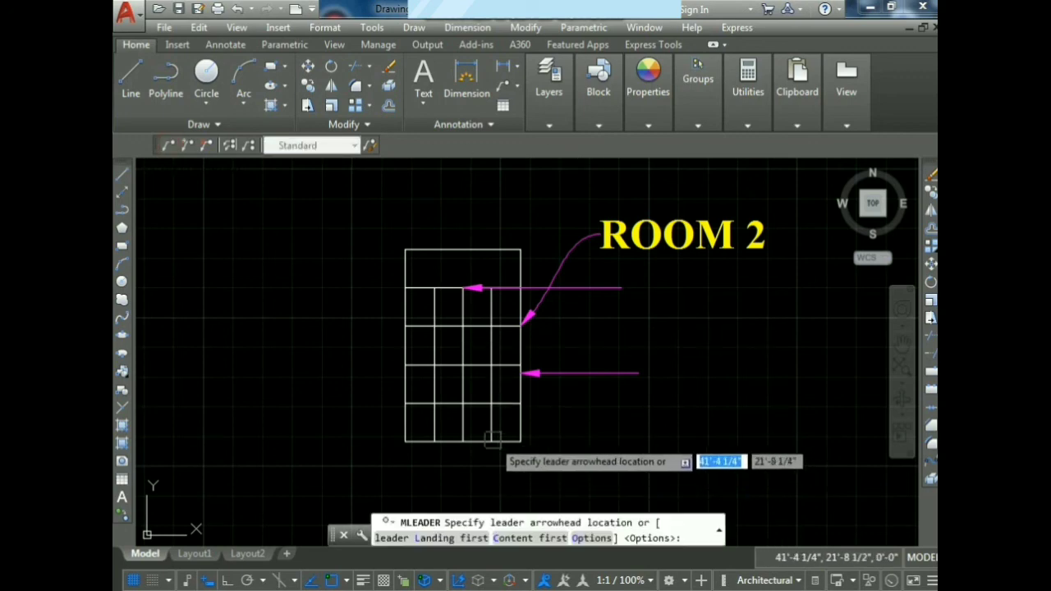
left_click(495, 437)
left_click(568, 390)
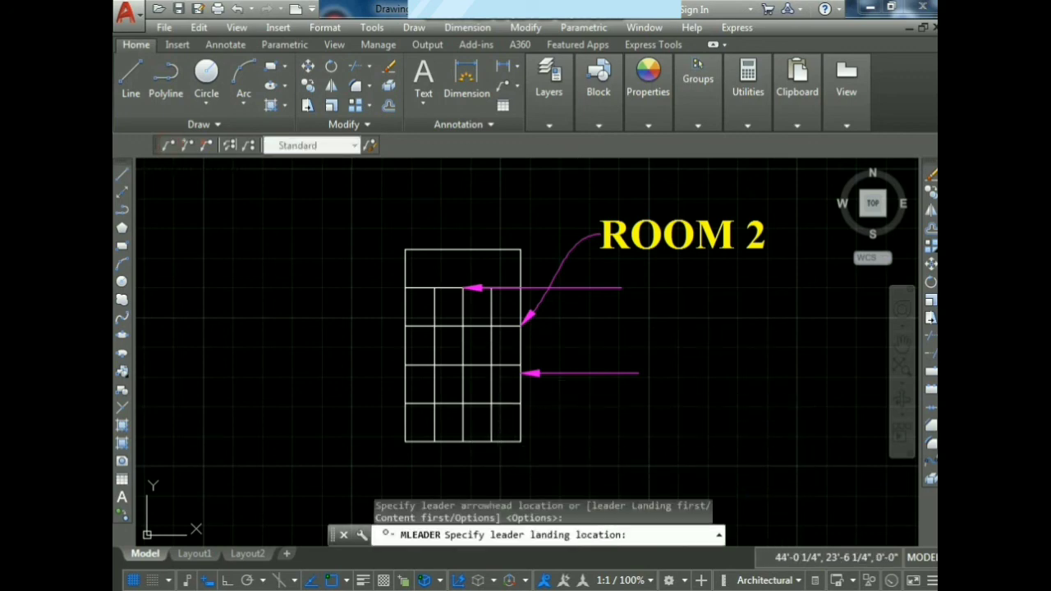
left_click(599, 398)
Stretch the landing end of the bottom multileader farther right, to just below the end of the horizontal leader above it
scroll(595, 396, "up", 8)
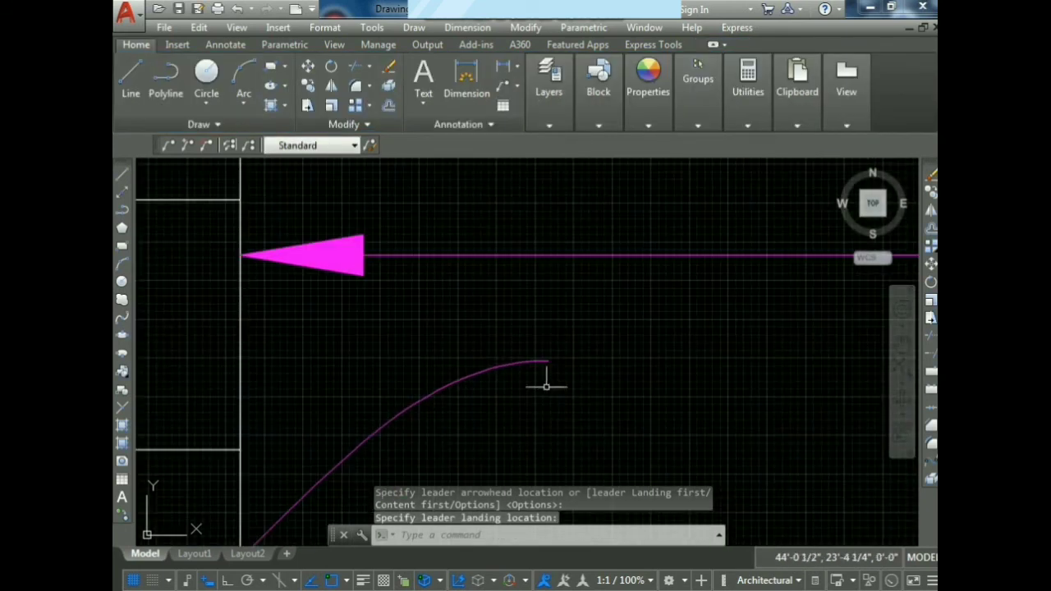
left_click(542, 361)
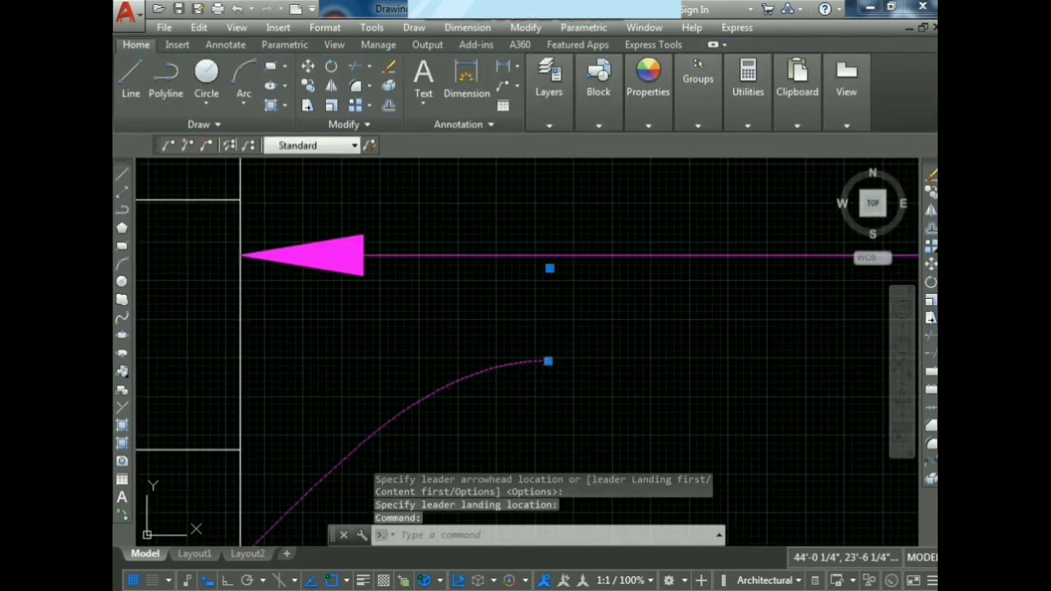
left_click(548, 361)
scroll(698, 361, "down", 4)
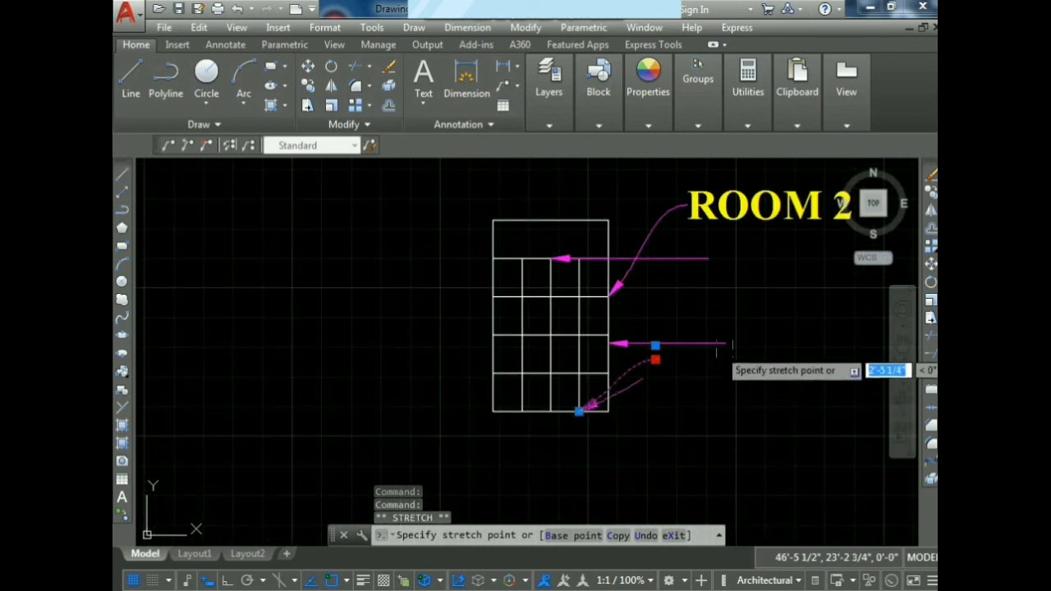
left_click(726, 367)
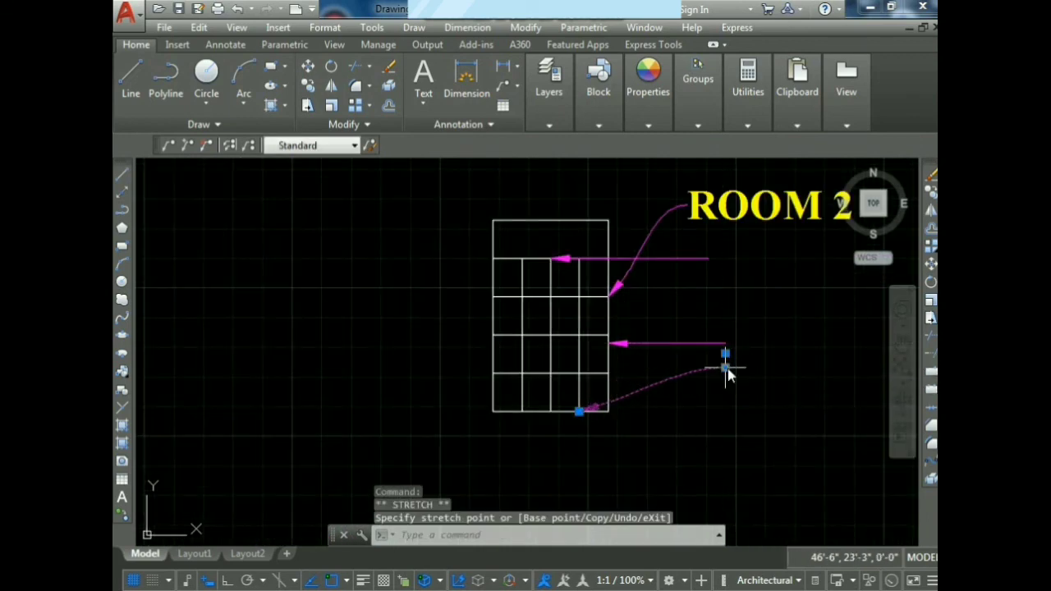
key("Escape")
key("Escape")
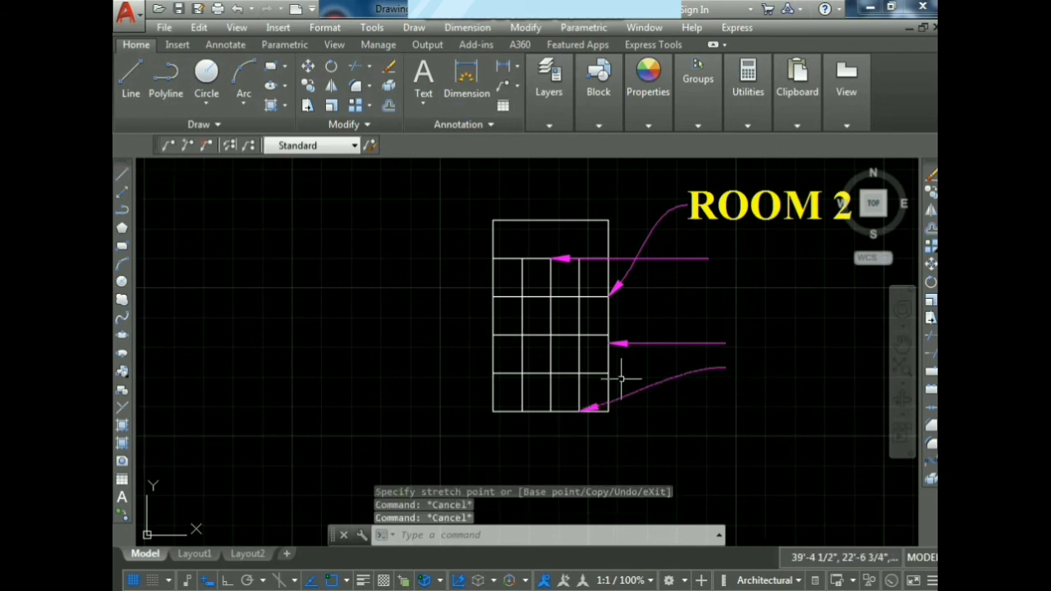
scroll(525, 358, "down", 5)
scroll(629, 344, "up", 1)
scroll(517, 367, "up", 2)
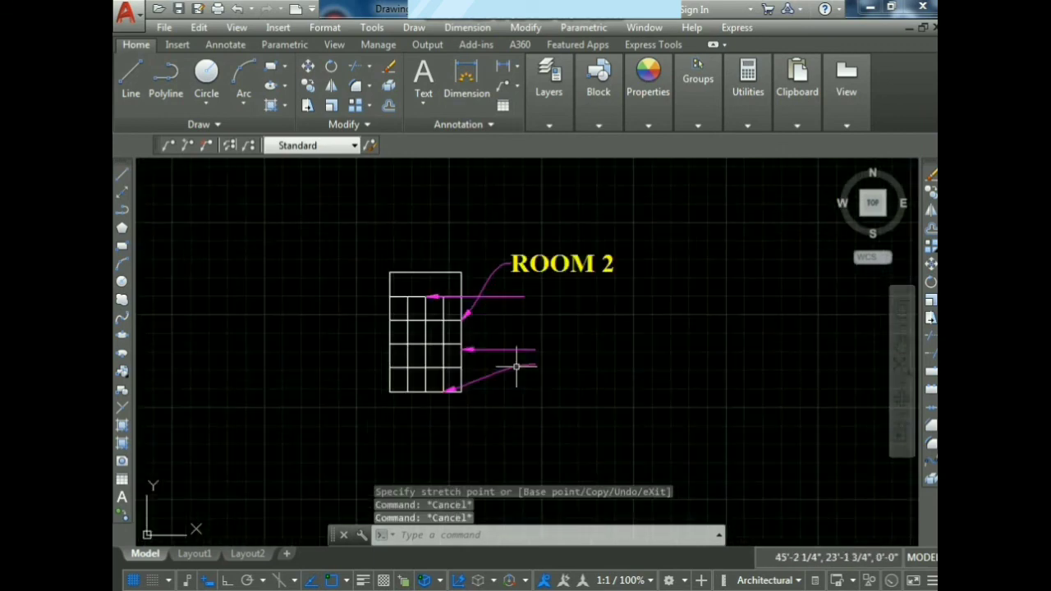